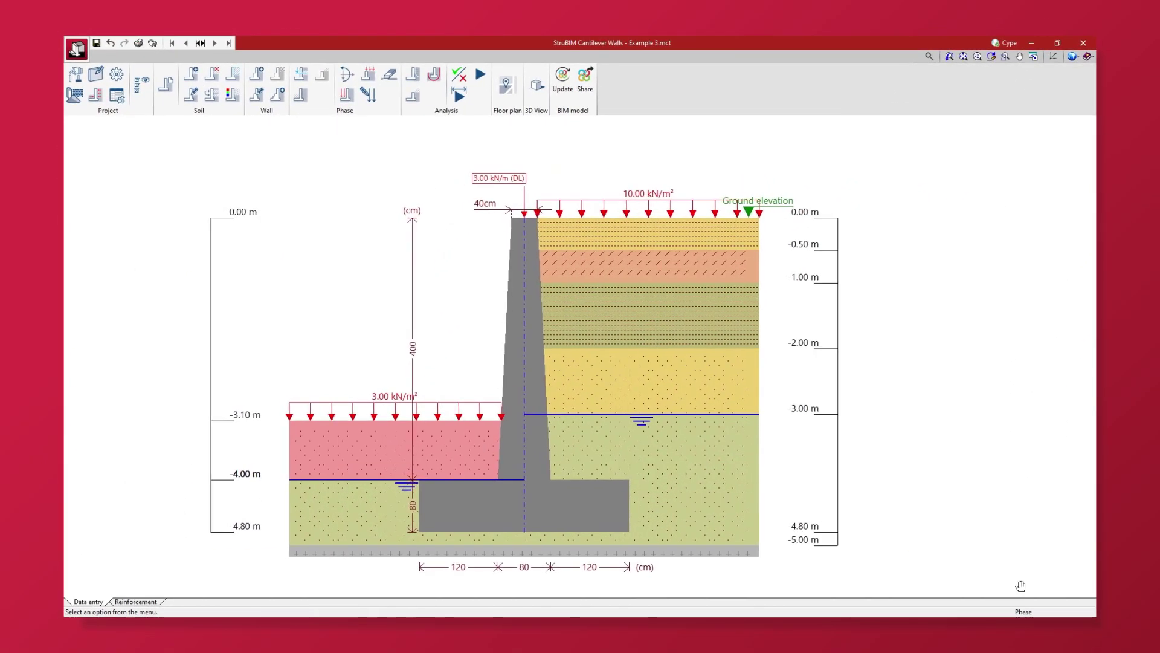
Pan the example wall drawings and orbit the 3D reinforced wall to see its other side.
left_click_drag(1020, 586, 1073, 567)
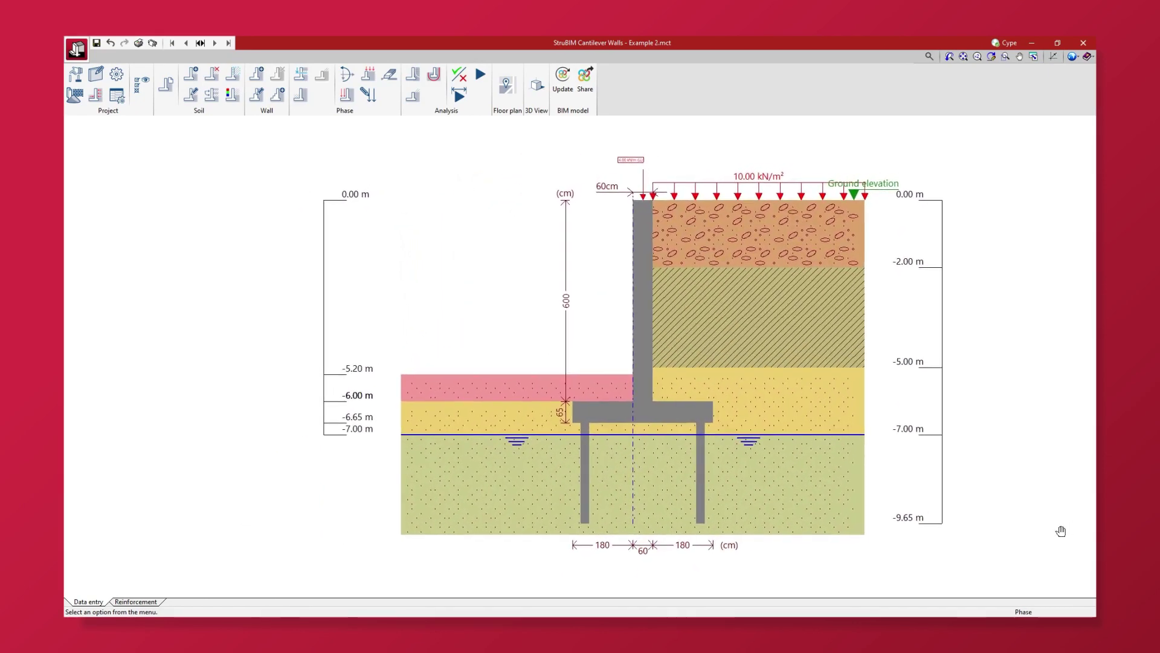
left_click_drag(1059, 531, 984, 555)
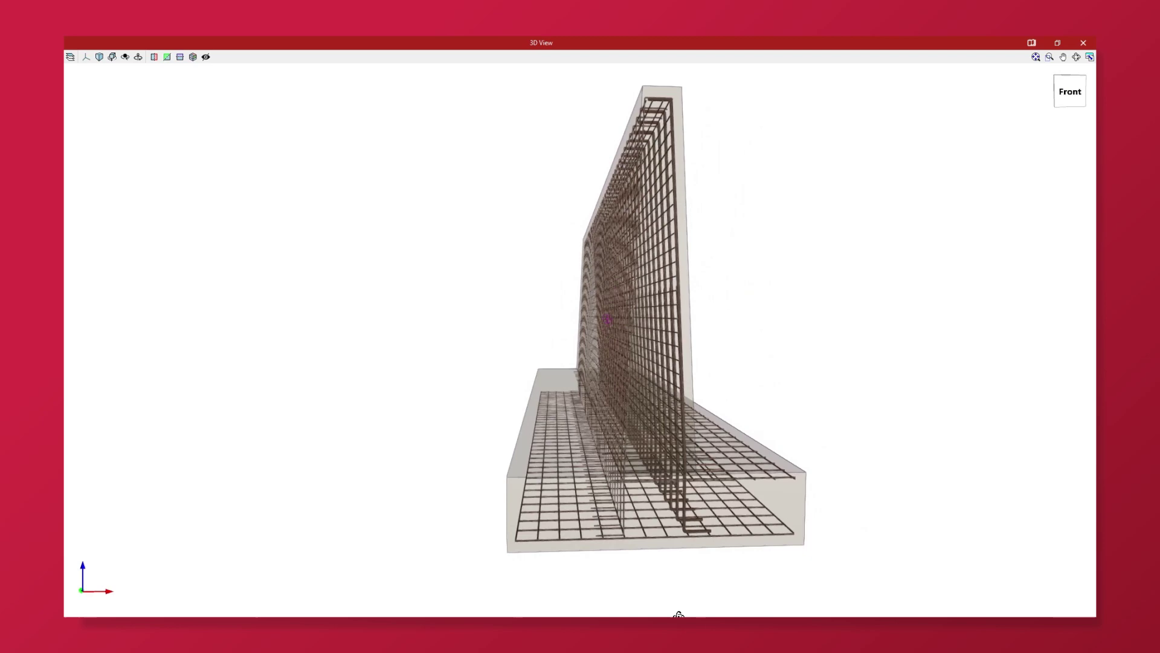
left_click_drag(678, 615, 629, 614)
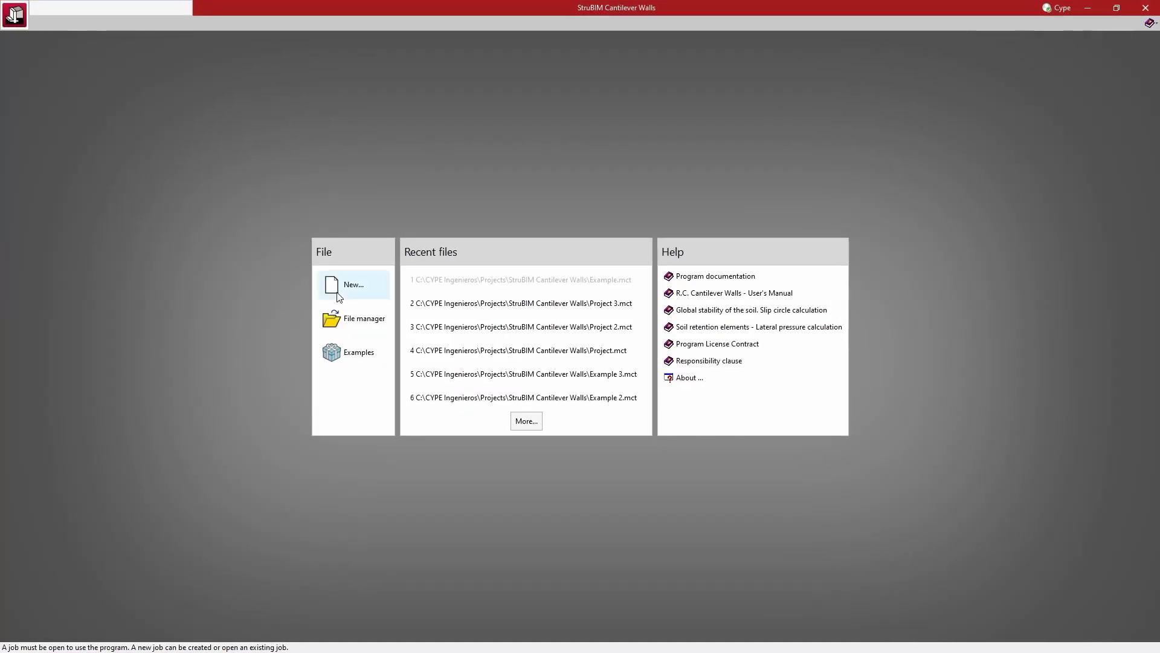
Create a new job named 'Exampl' with the 'Most frequent cases on strip footings' assistant.
left_click(353, 294)
type("Example")
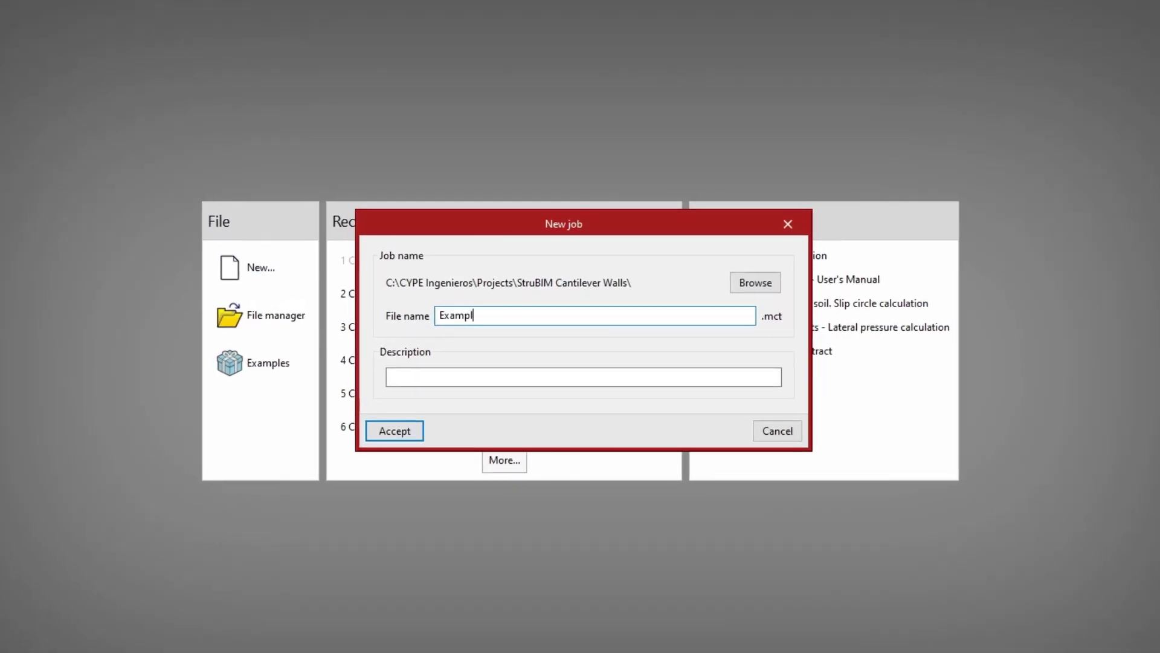
left_click(376, 431)
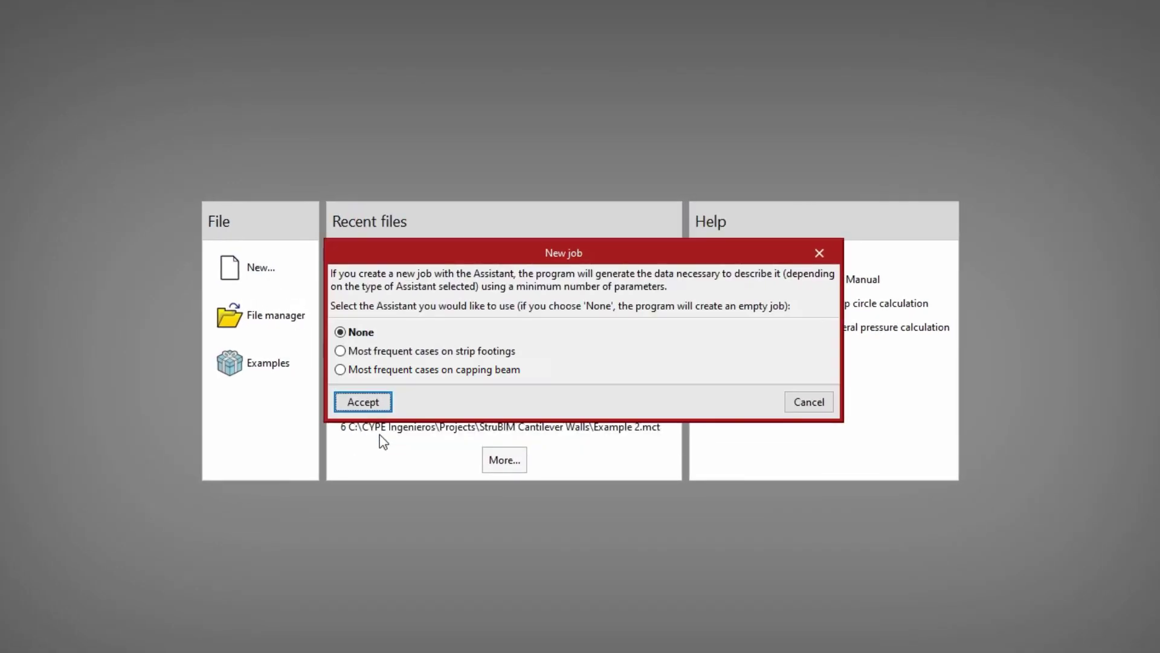
left_click(340, 354)
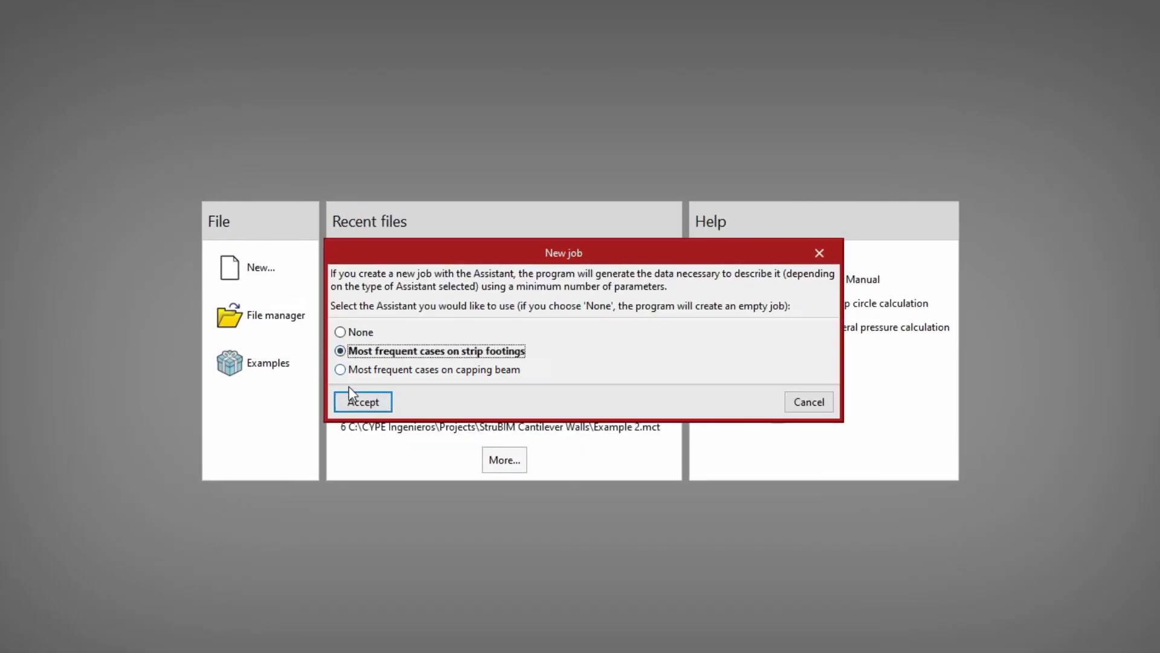
left_click(365, 405)
Set the footing shape with construction overhang, fill thickness over the foundation, and light traffic loading.
left_click(466, 287)
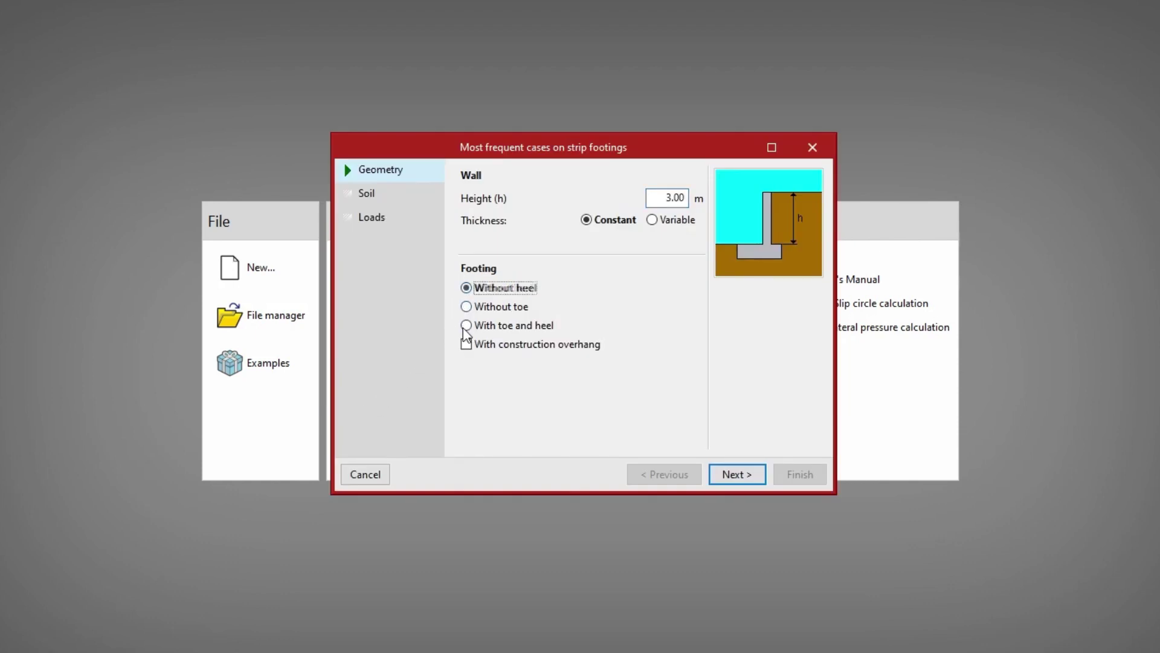
left_click(467, 344)
left_click(719, 477)
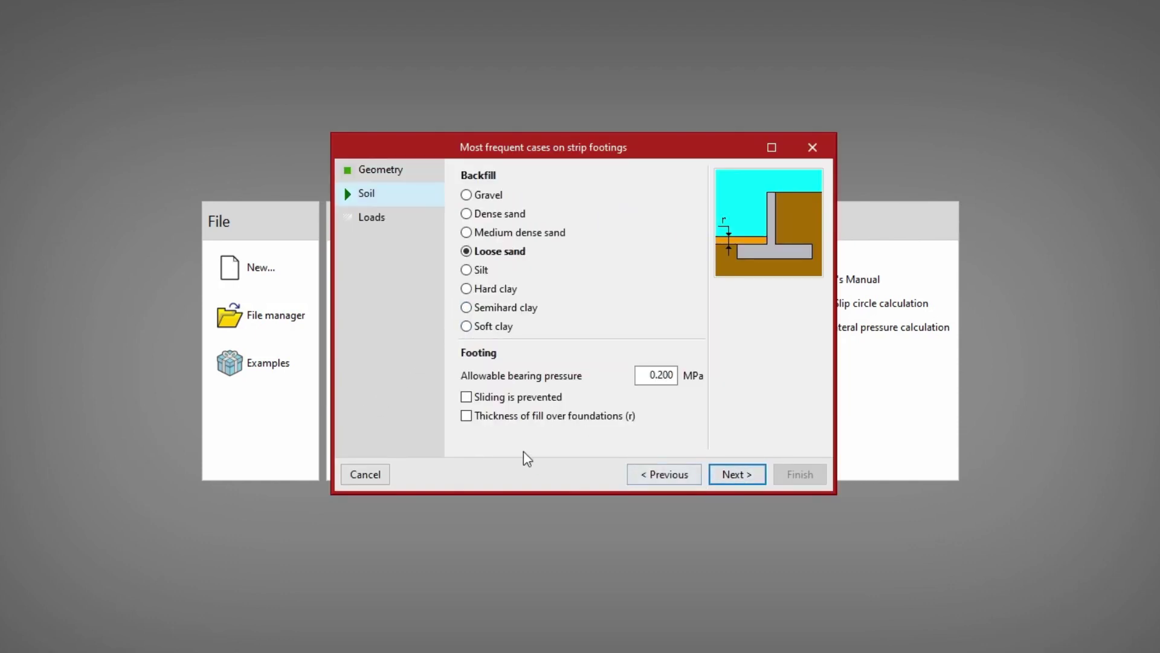
left_click(466, 415)
left_click(733, 476)
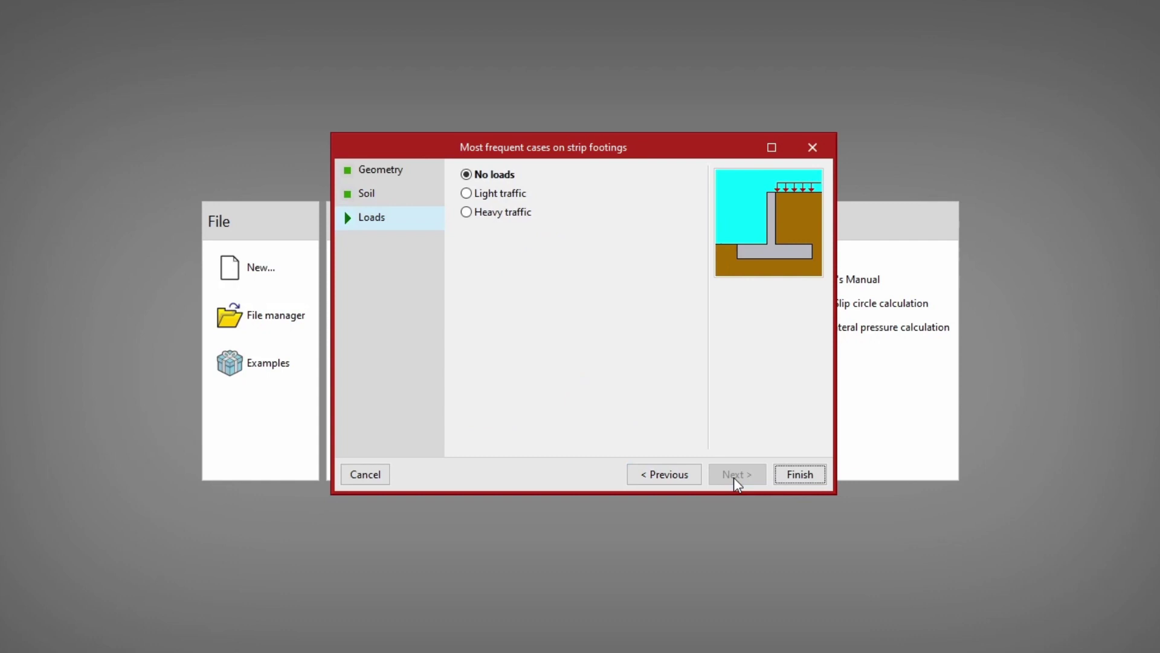
left_click(467, 193)
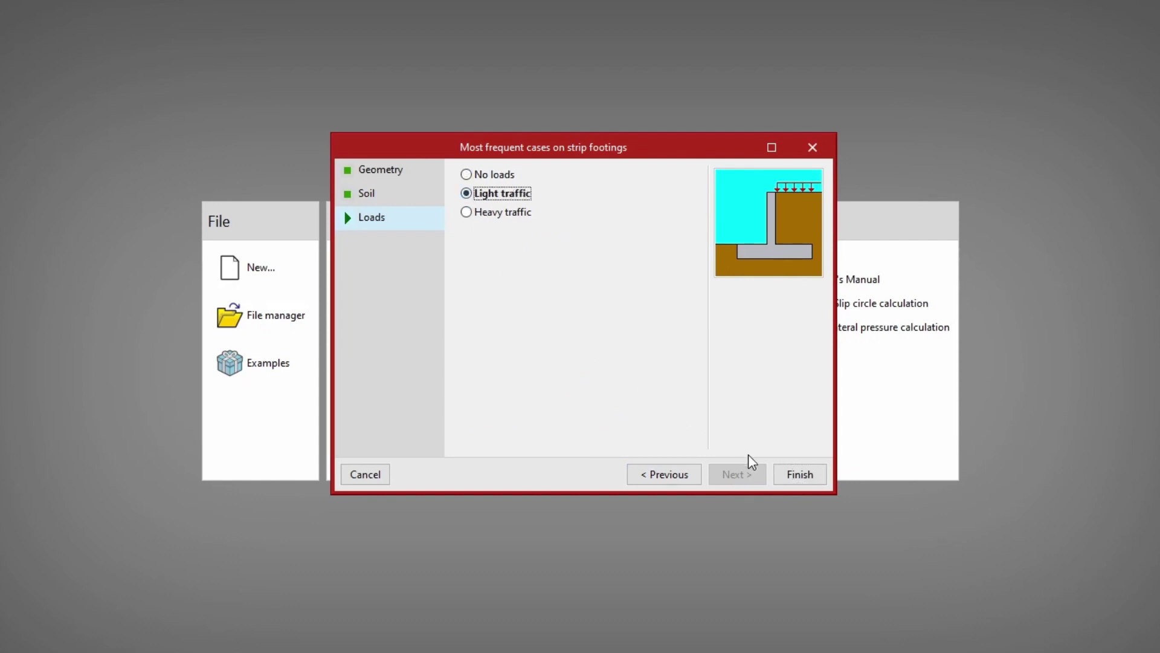
Finish the wizard and choose the 'Example - StruBIM Cantilever Walls' BIMserver.center project.
left_click(789, 478)
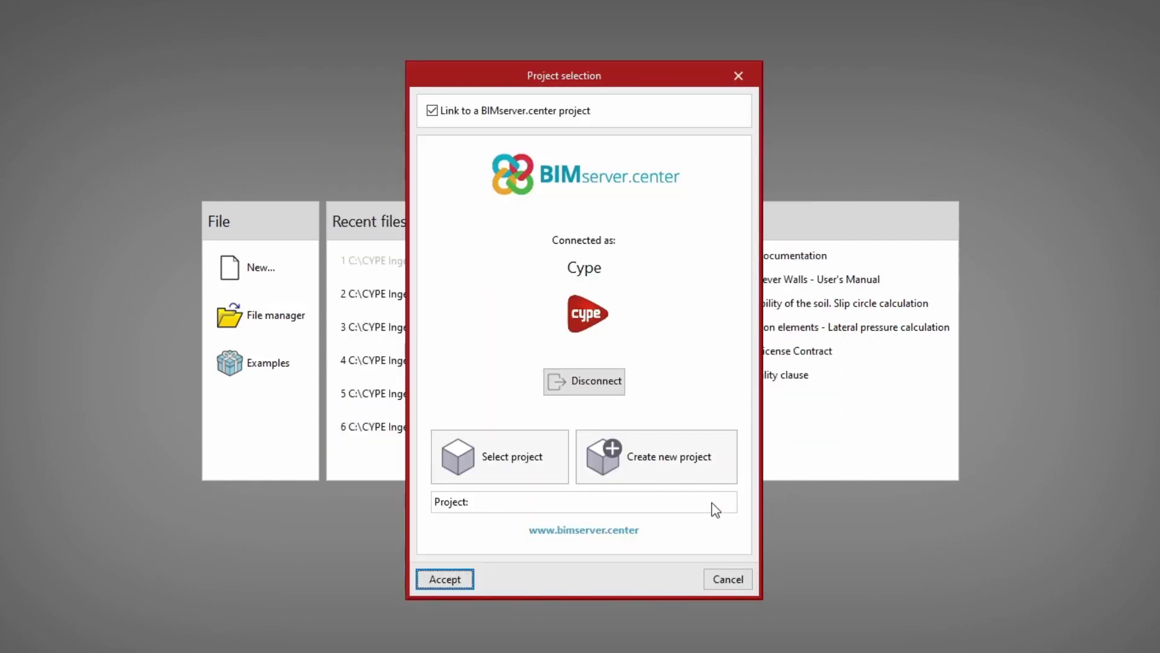
left_click(534, 475)
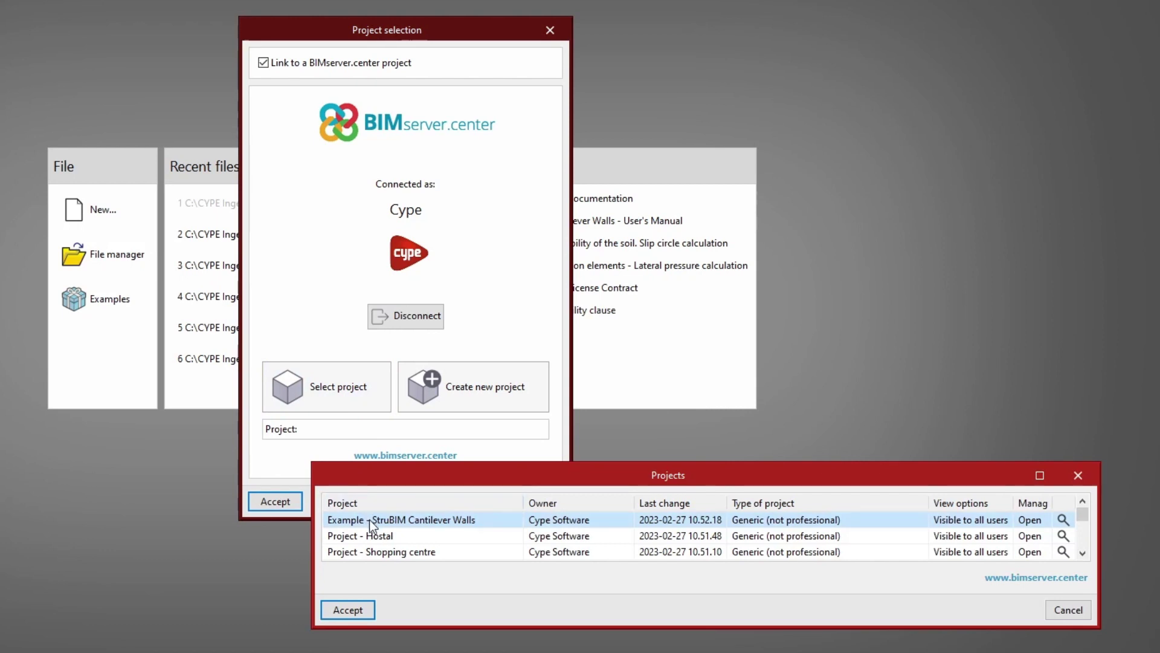
left_click(348, 609)
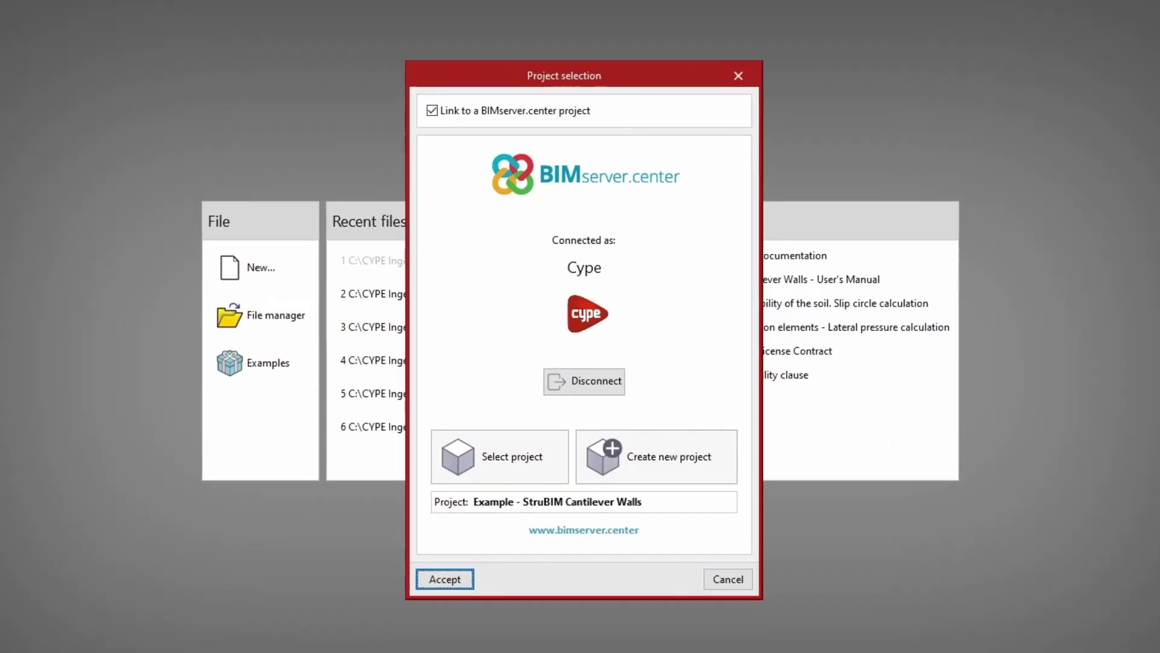
Open the linked job, inspect the wall Type and General data dialogs, then bring up Options.
left_click(444, 580)
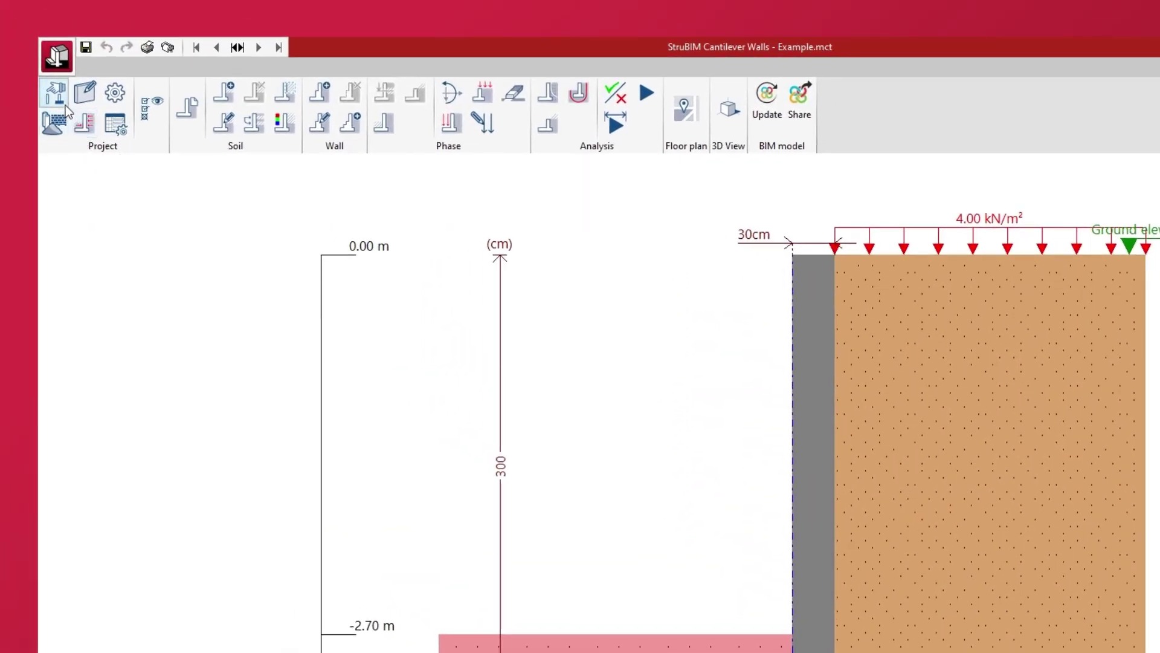
left_click(66, 105)
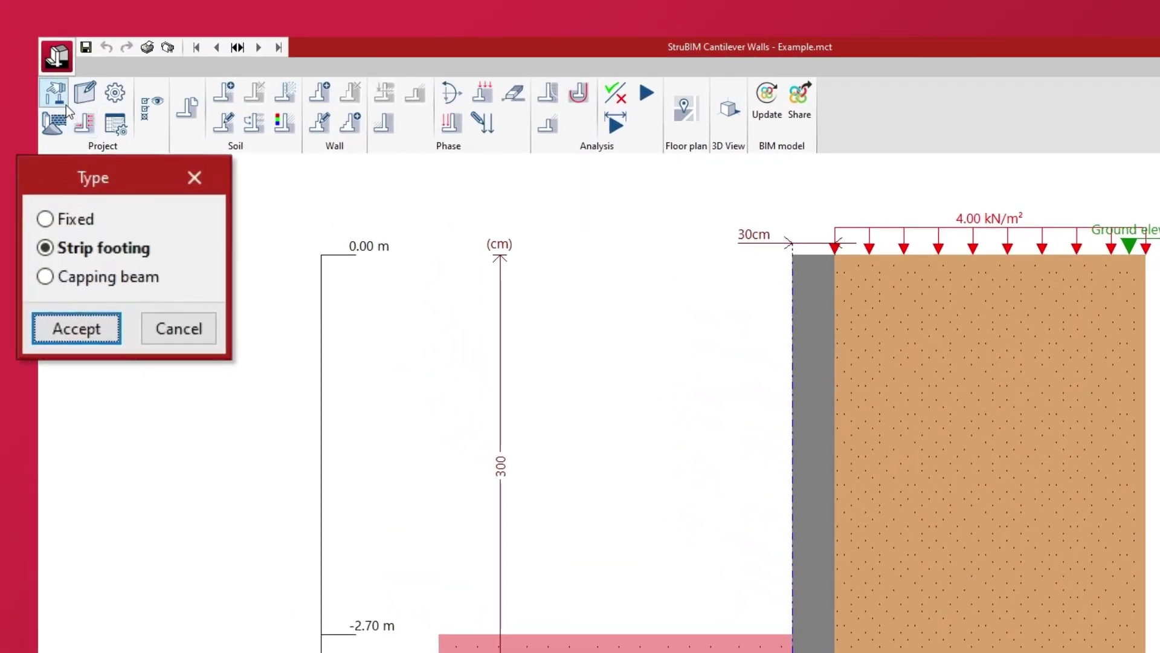
left_click(194, 178)
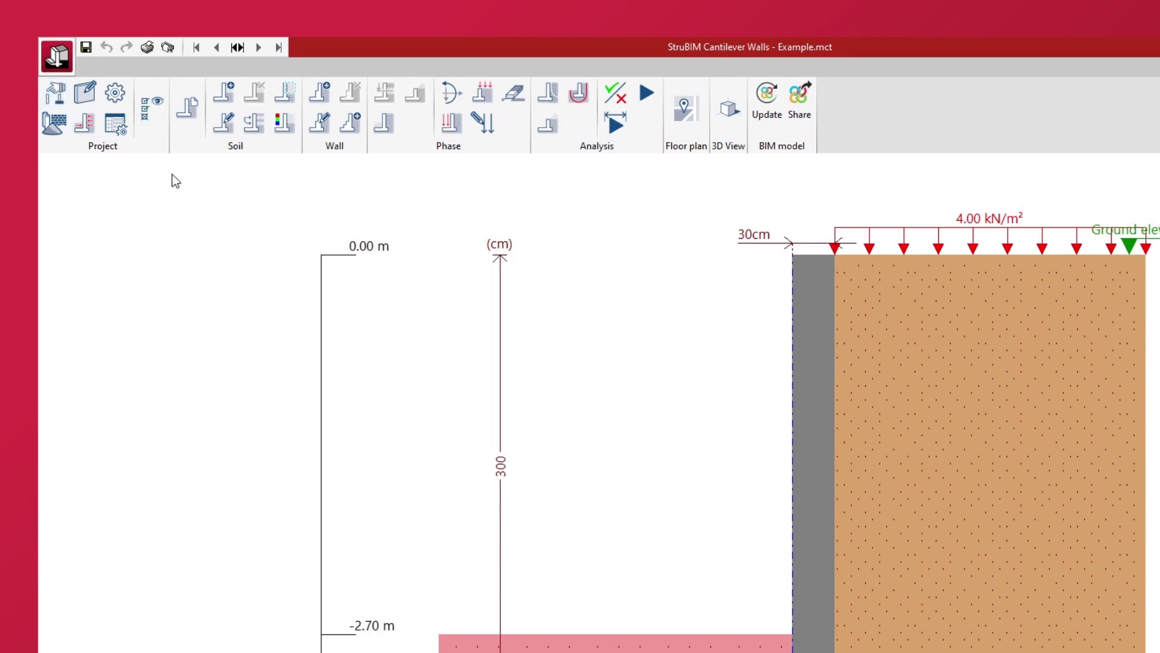
left_click(97, 106)
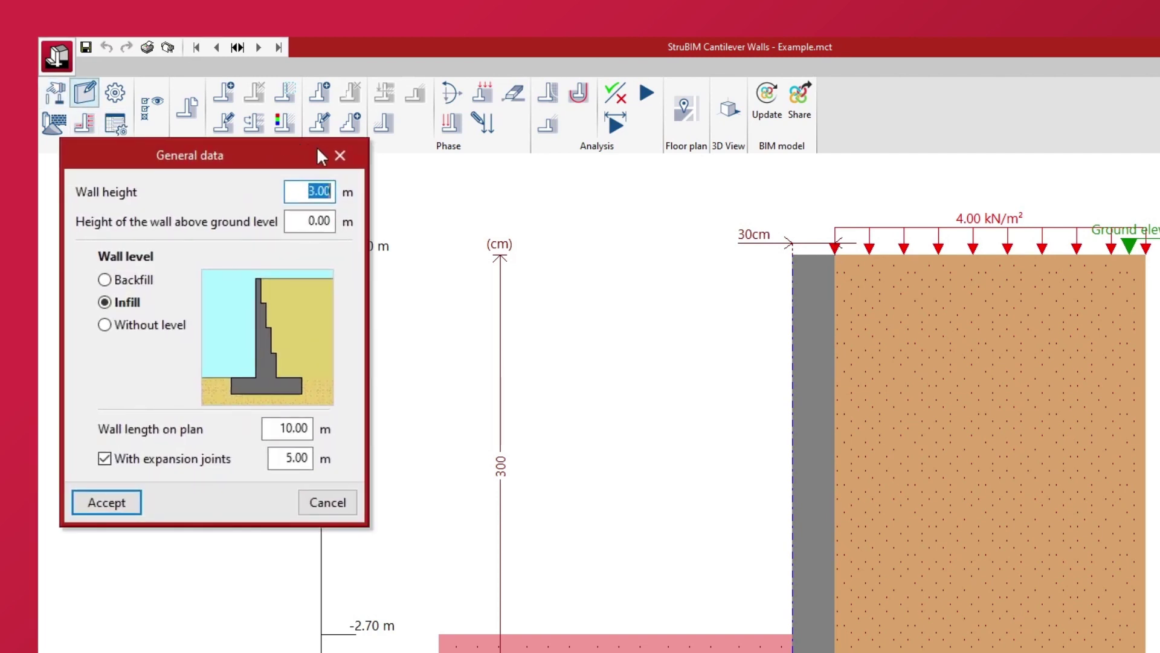
left_click(340, 158)
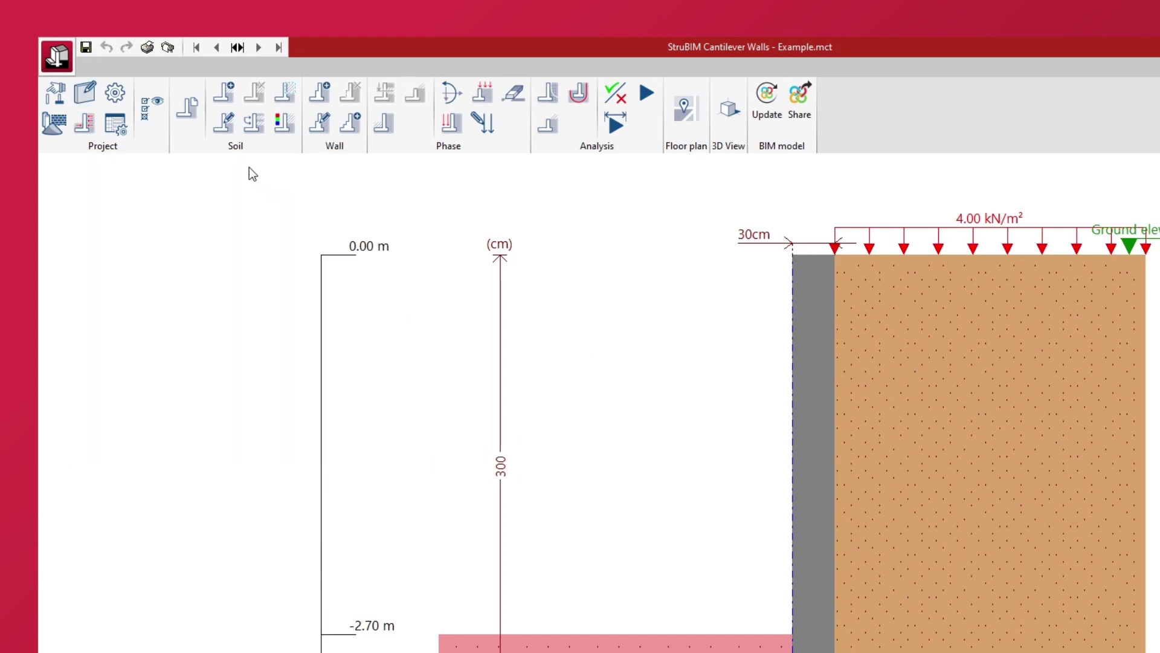
left_click(125, 104)
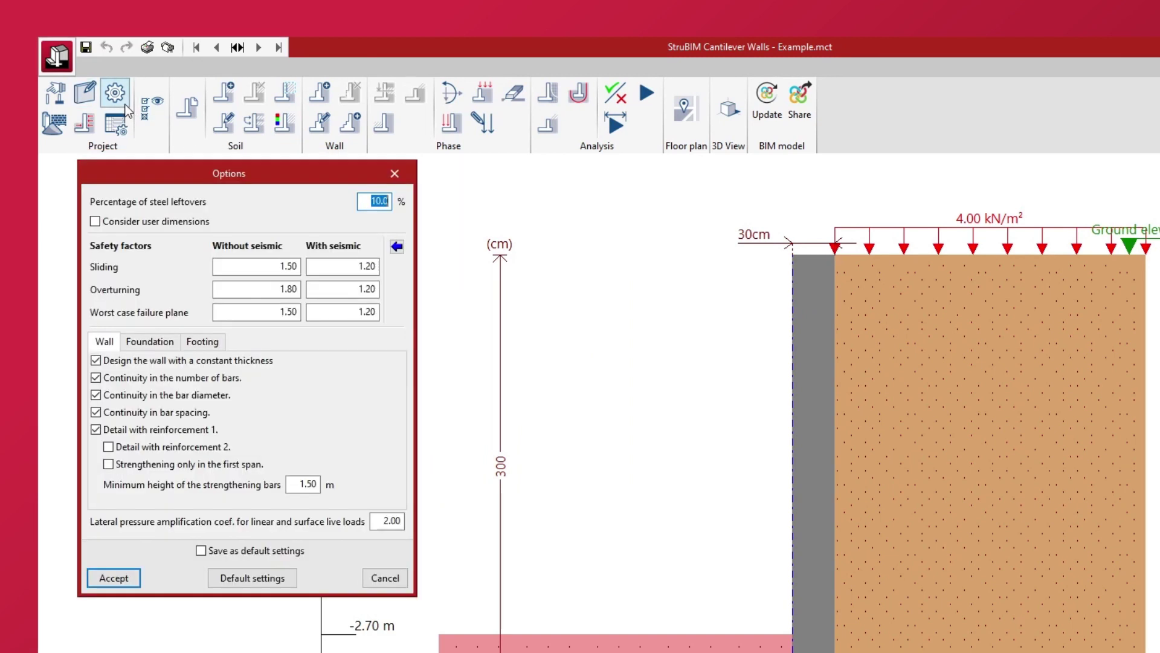
Close Options and review the concrete and steel materials.
left_click(394, 174)
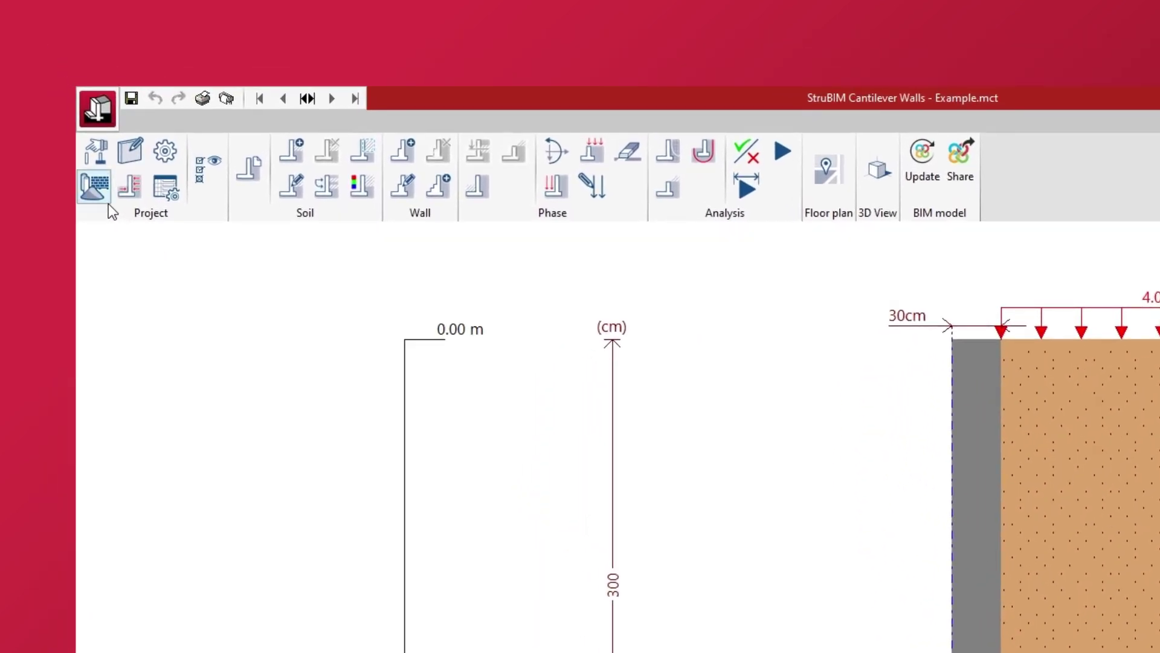
left_click(107, 203)
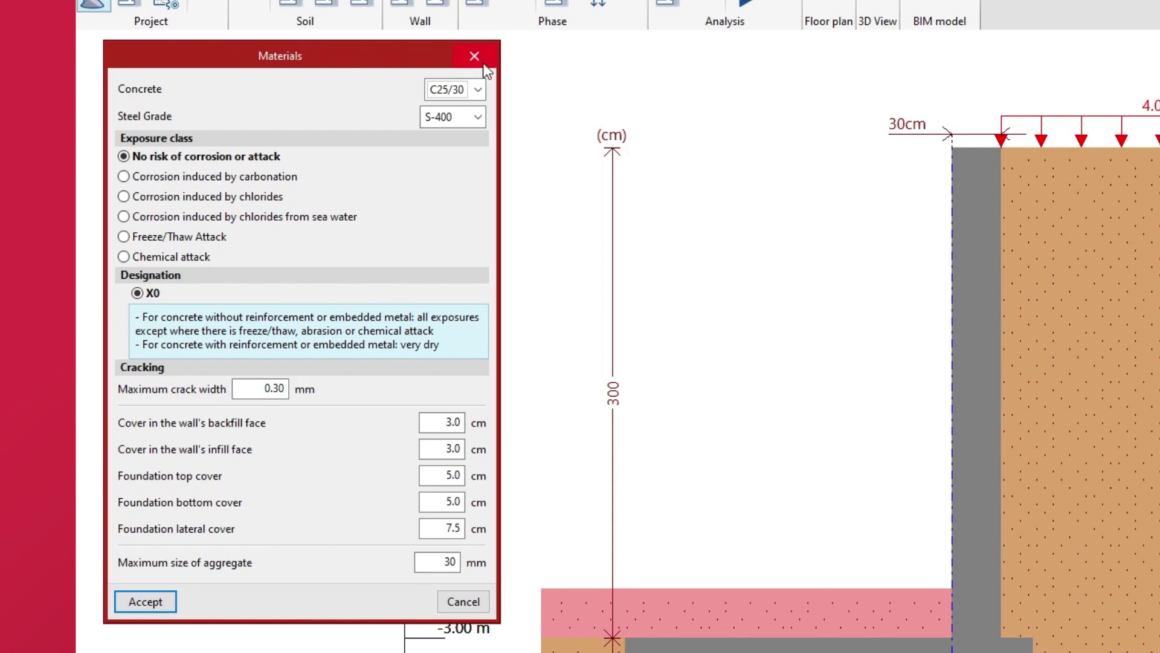
left_click(475, 55)
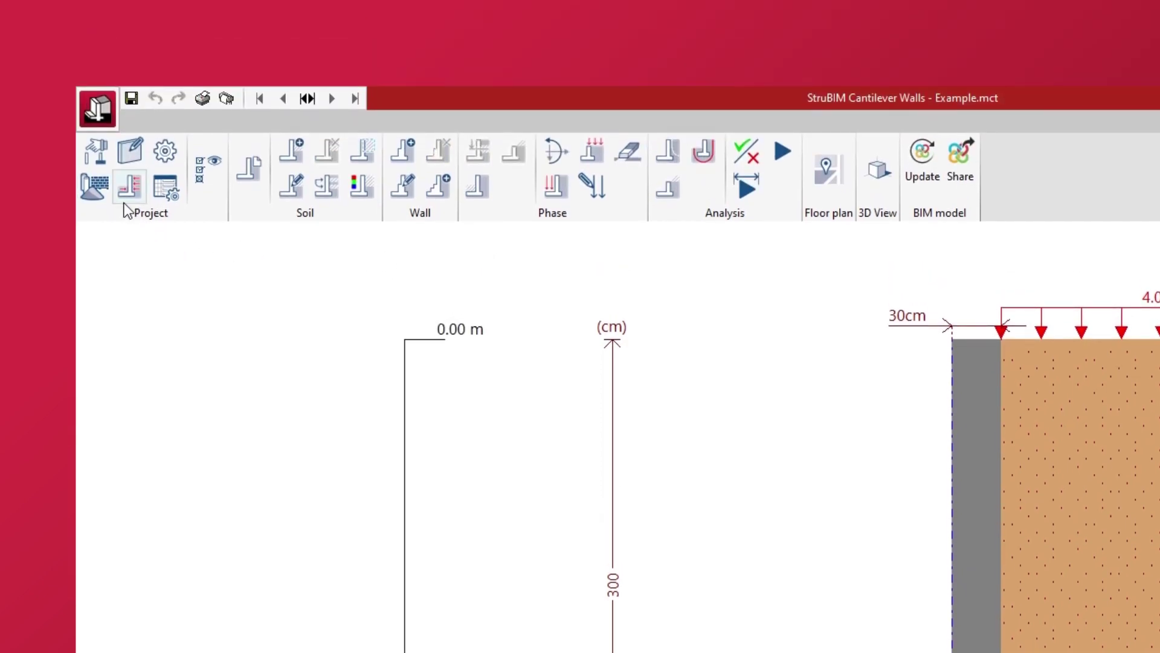
Enable seismic acceleration (0.08 g) in the loads, then inspect the reinforcement tables.
left_click(125, 202)
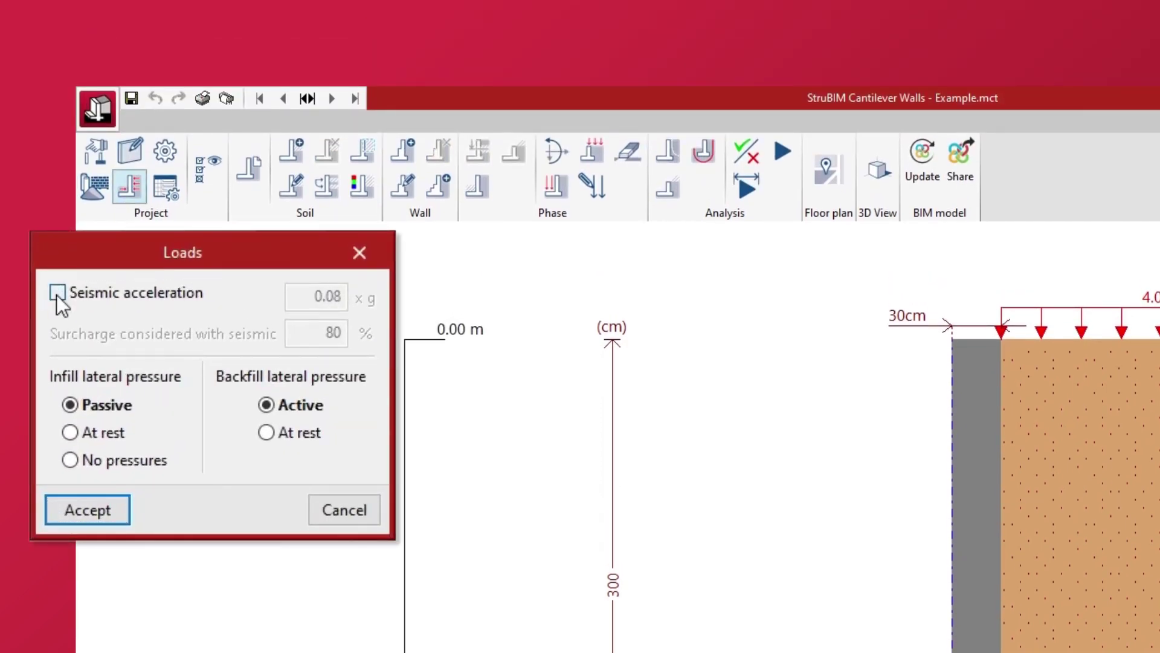
left_click(57, 293)
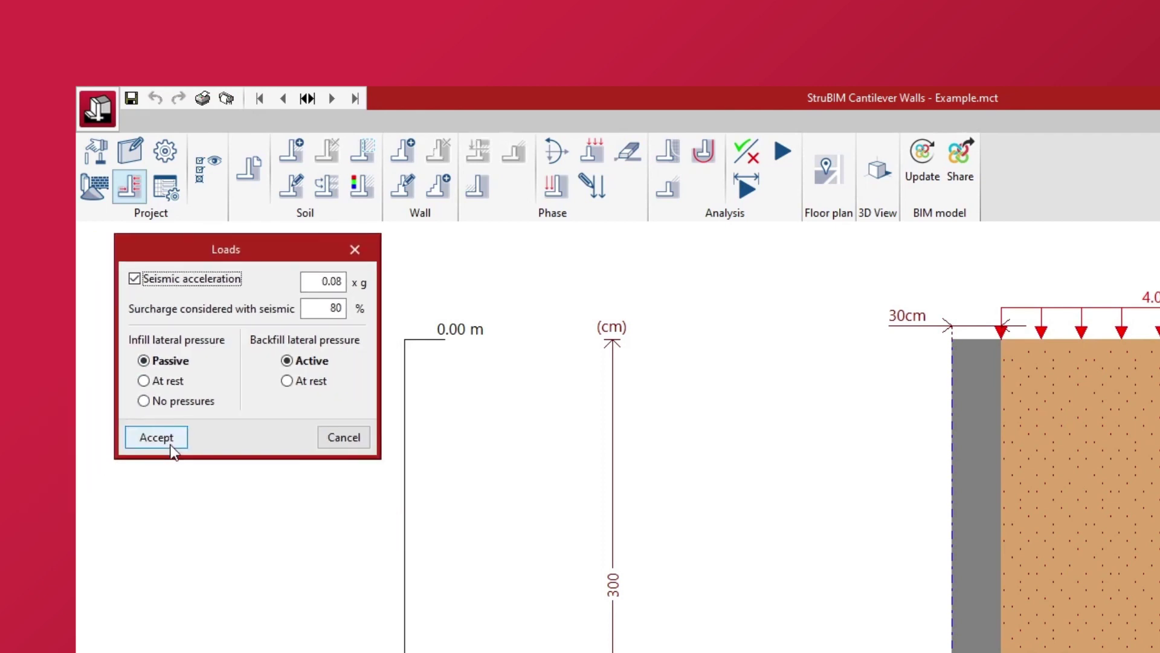
left_click(95, 497)
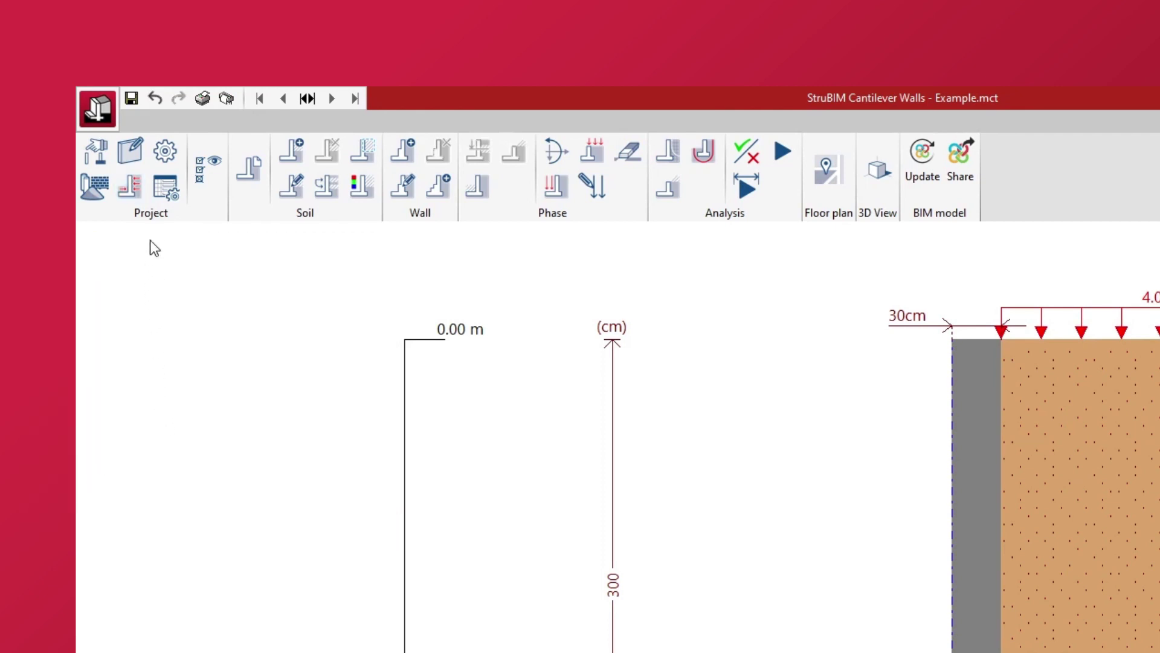
left_click(159, 202)
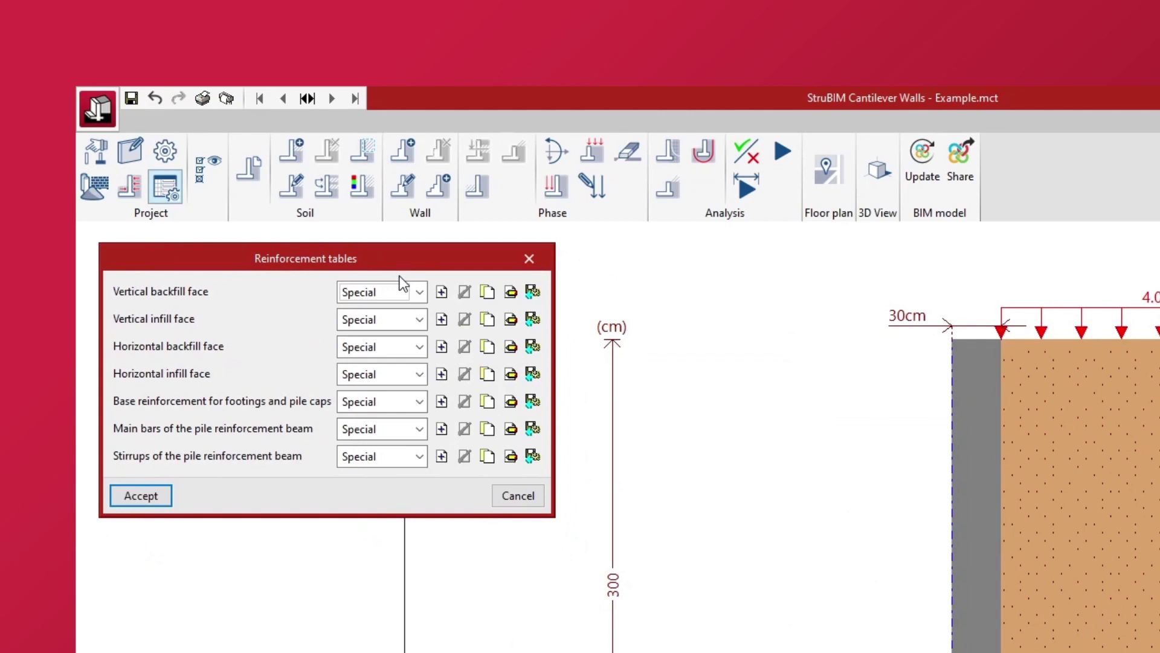
left_click(483, 277)
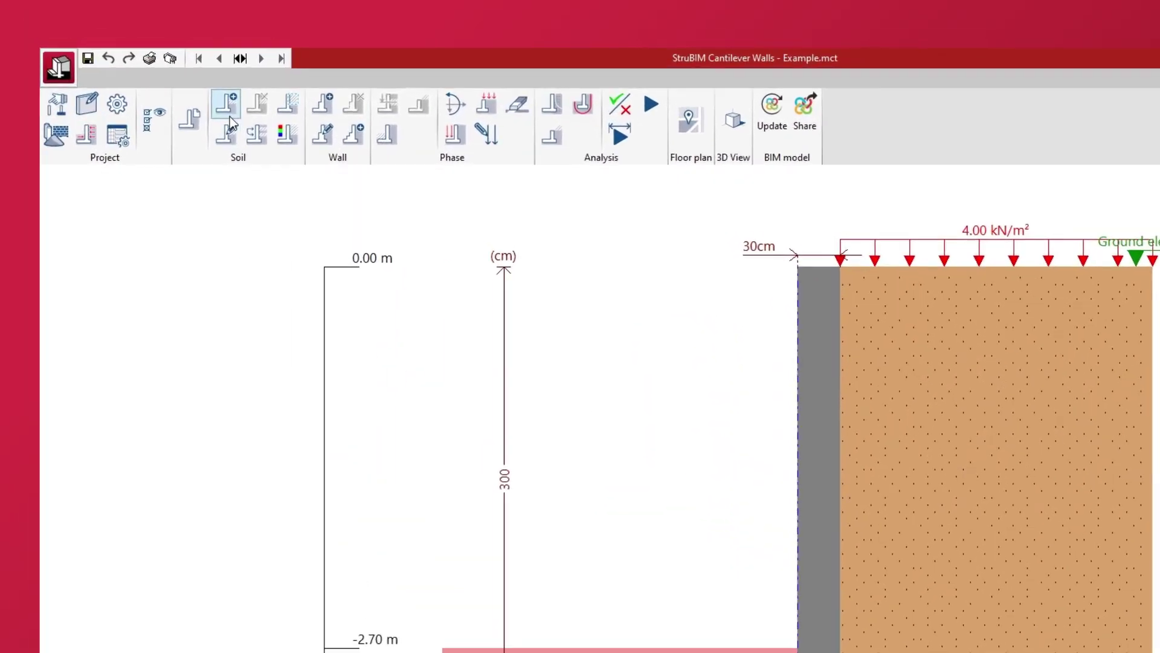
Add a 'Semihard clay' layer at 2 m depth with imported typical values (20 kN/m³, 18°, 50 kN/m²).
left_click(230, 117)
type("Semihard clay")
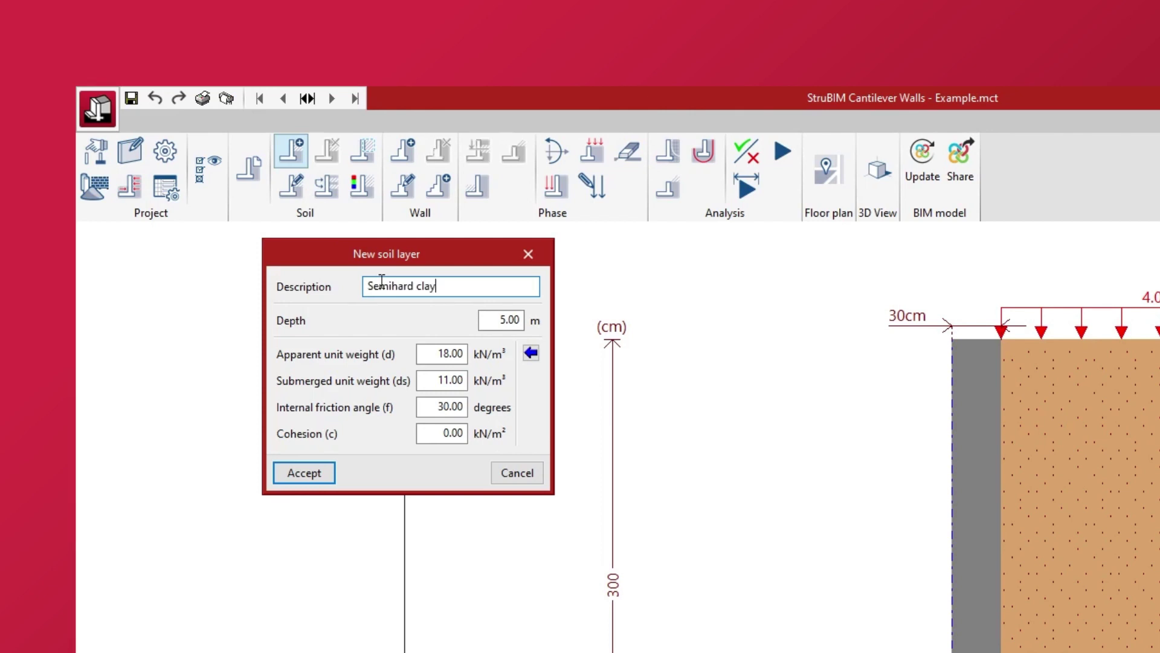
left_click(482, 320)
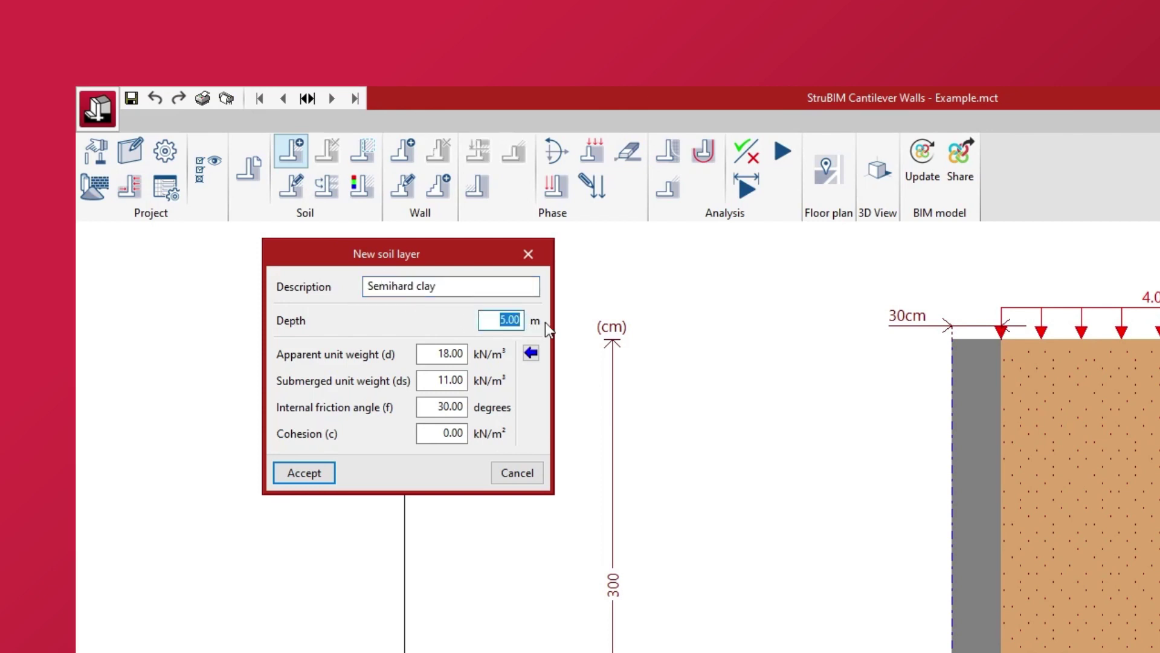
type("2")
key("Tab")
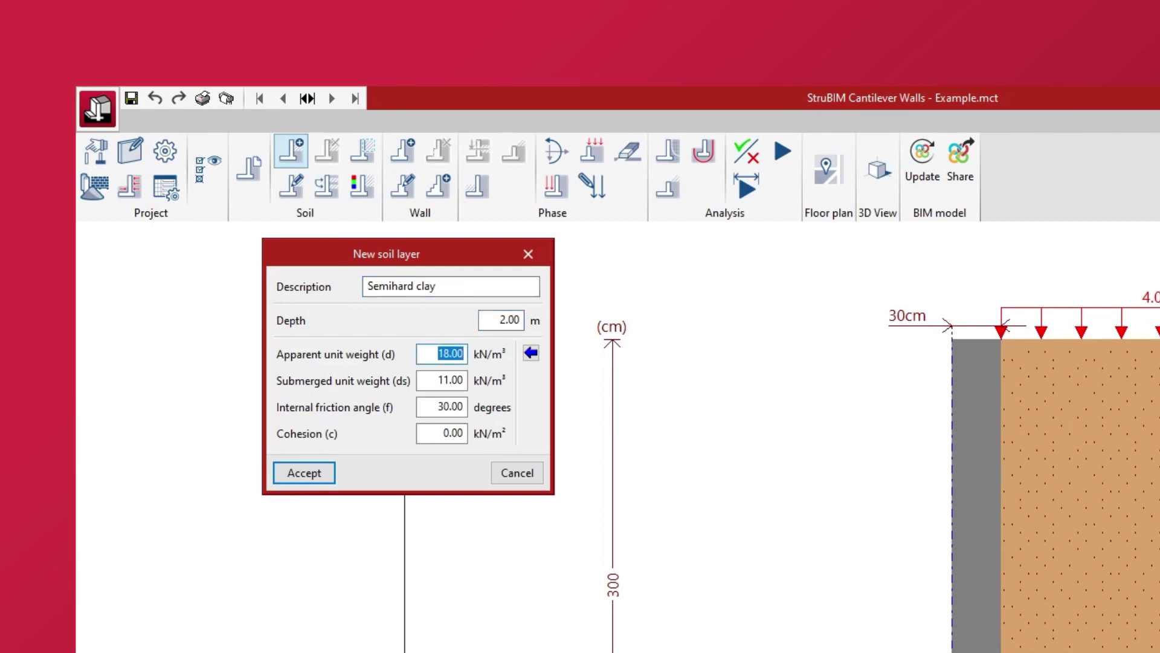
left_click(530, 352)
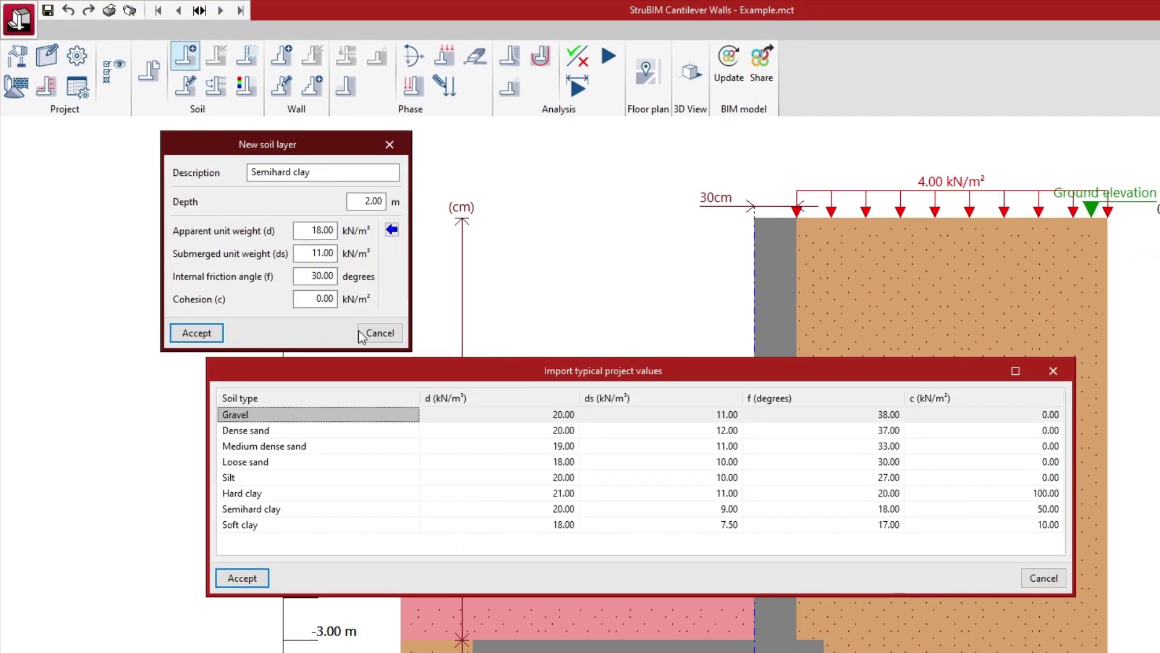
left_click(310, 510)
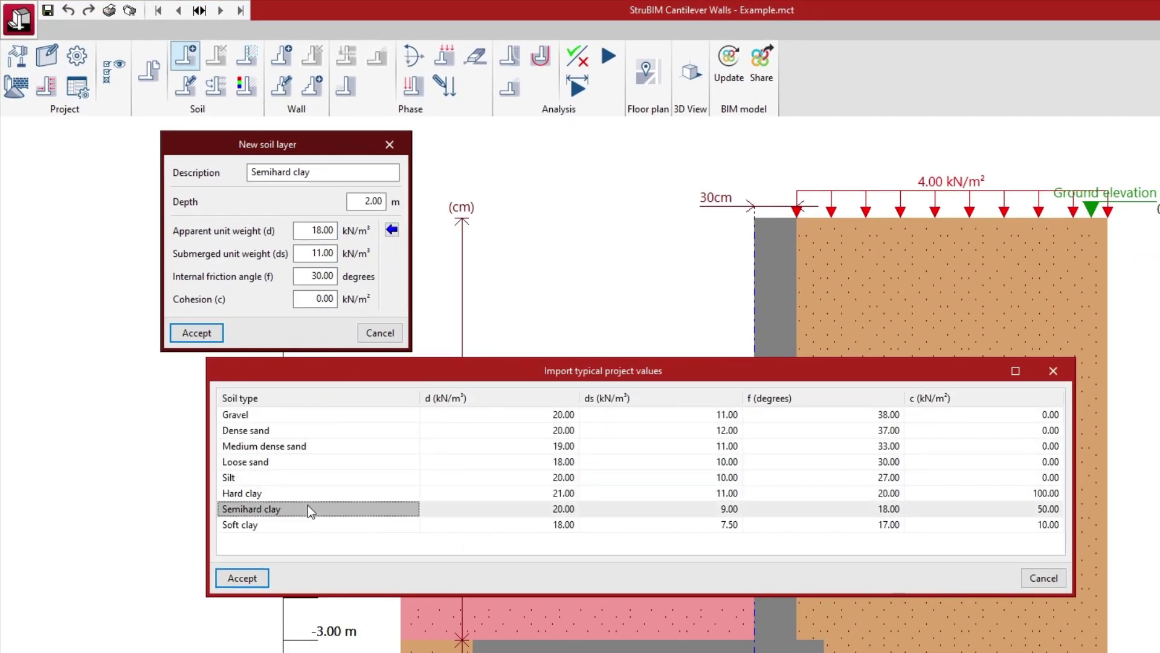
left_click(242, 577)
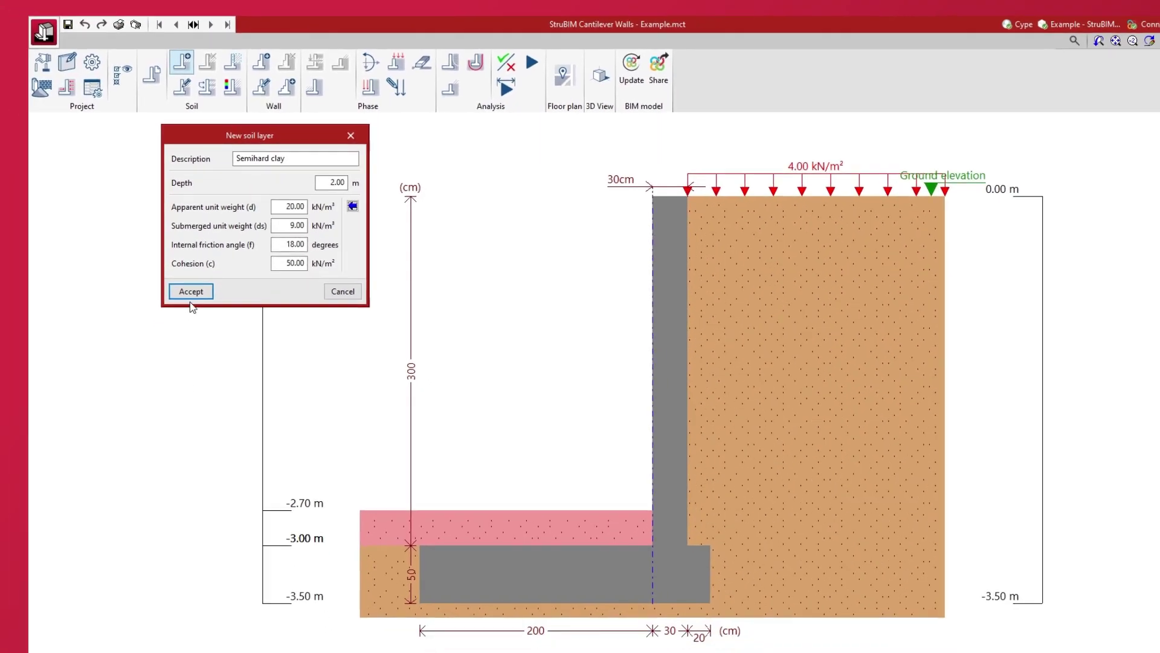
left_click(196, 333)
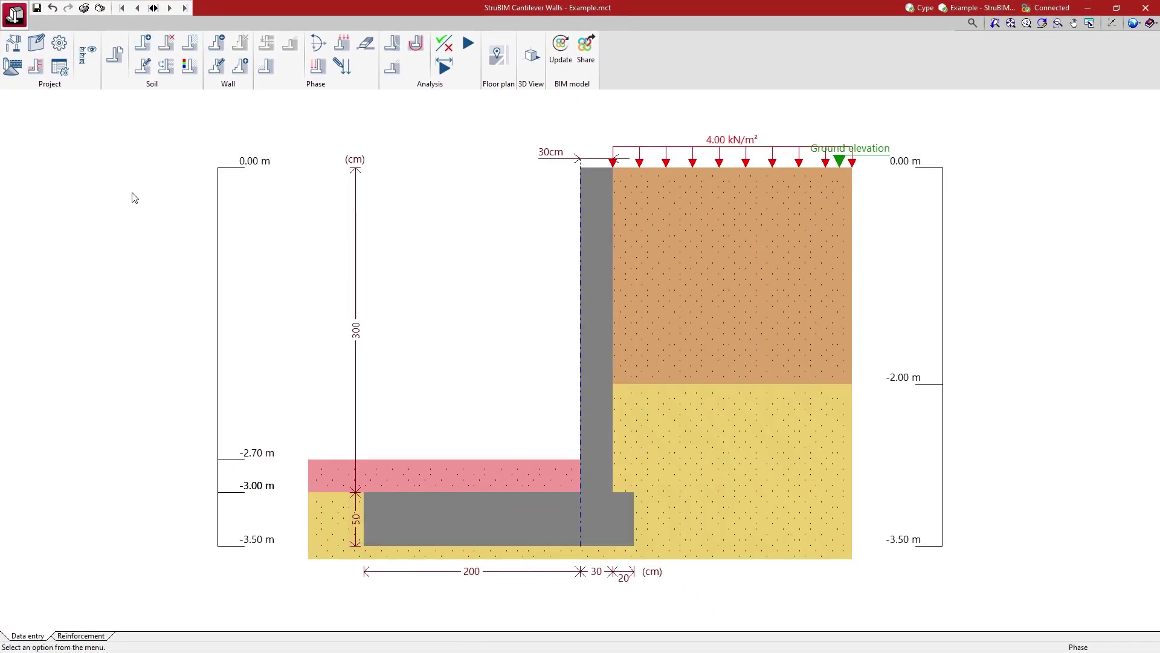
In the soil General data, enable a water table at 8 m depth and rock at 10 m.
left_click(114, 60)
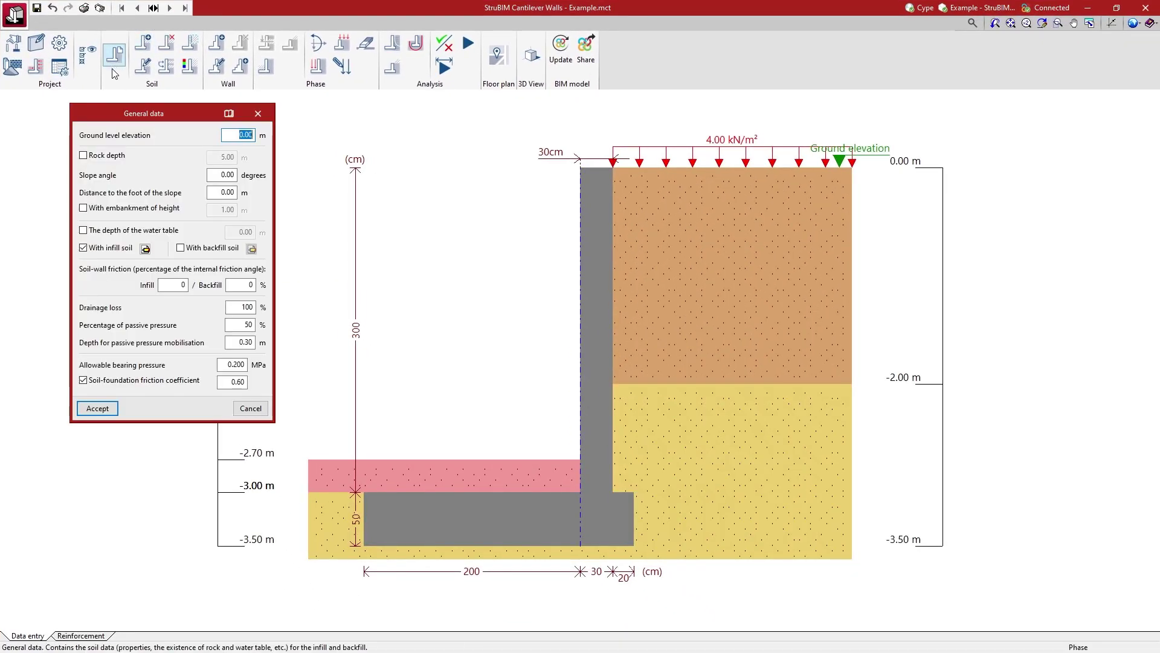
left_click(83, 230)
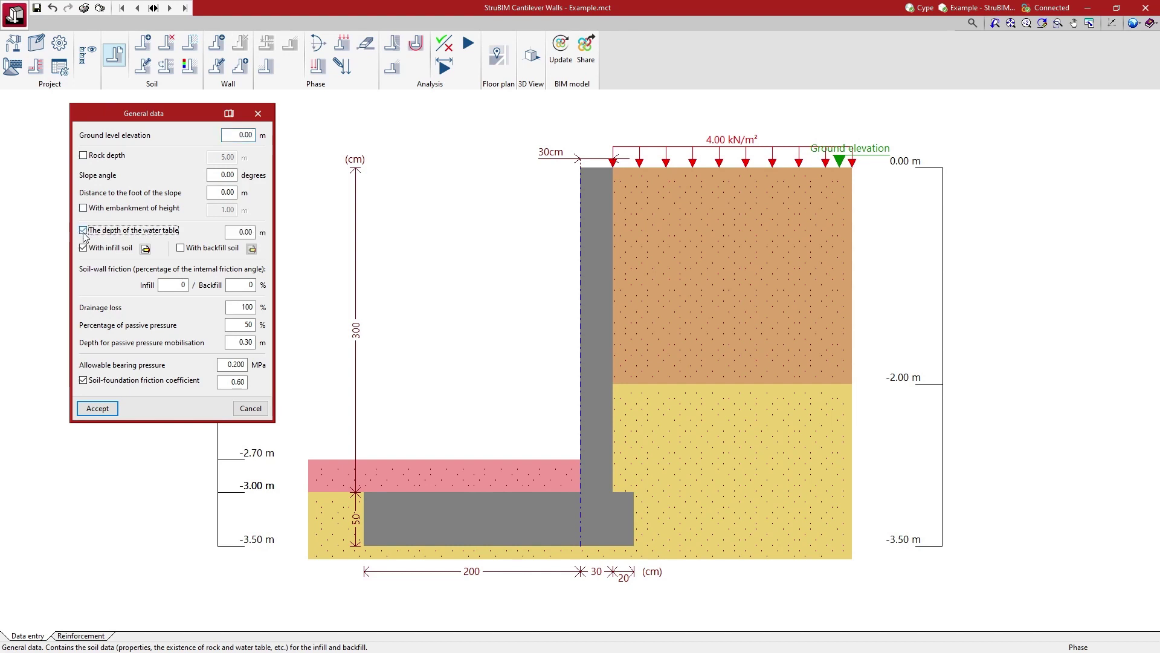
key("Tab")
type("8")
left_click(84, 155)
key("Tab")
type("10")
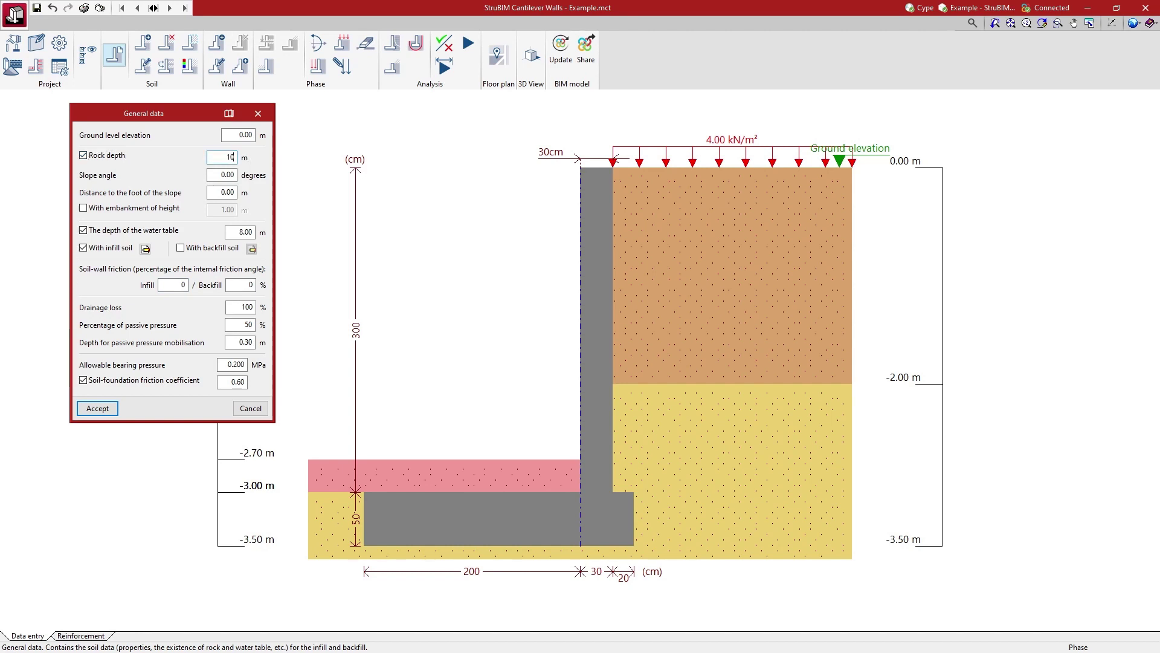
key("Tab")
left_click(97, 411)
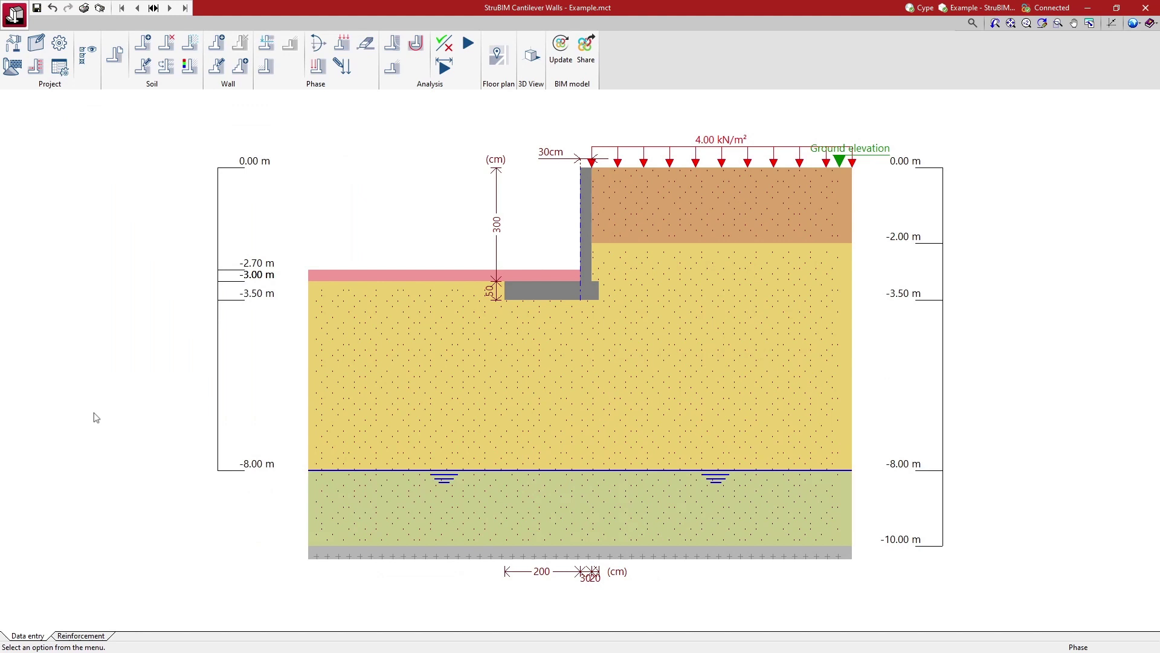
Set the stem's top and bottom thickness to 50.0 cm and the right footing overhang to 45 cm.
left_click(217, 66)
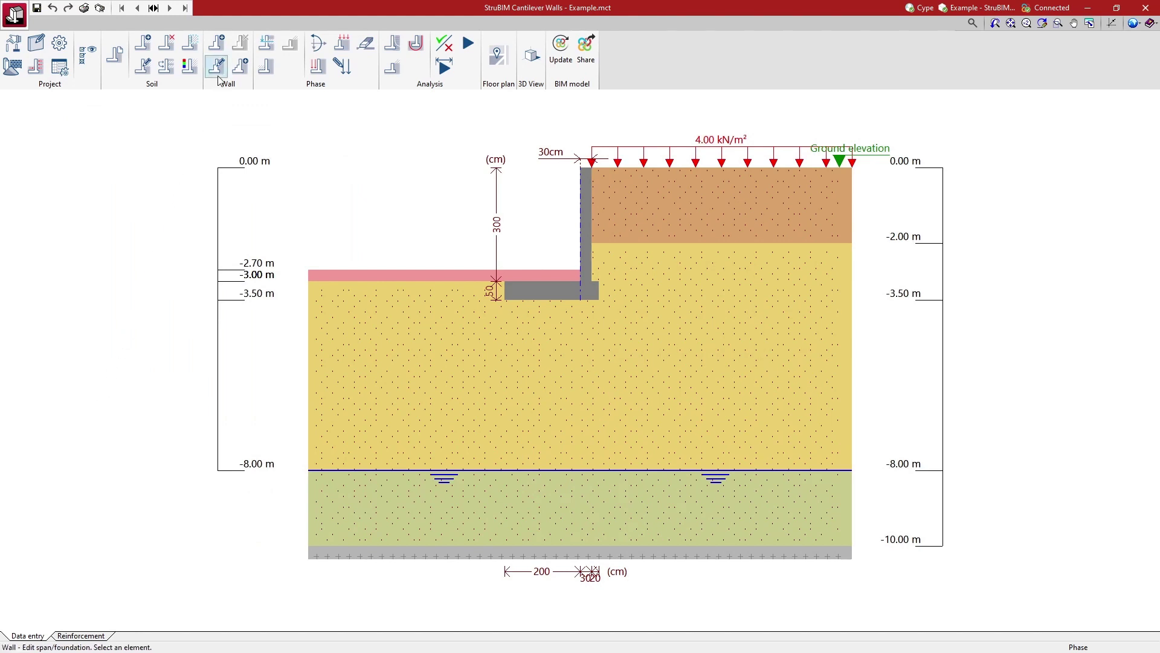
left_click(585, 125)
type("50.0")
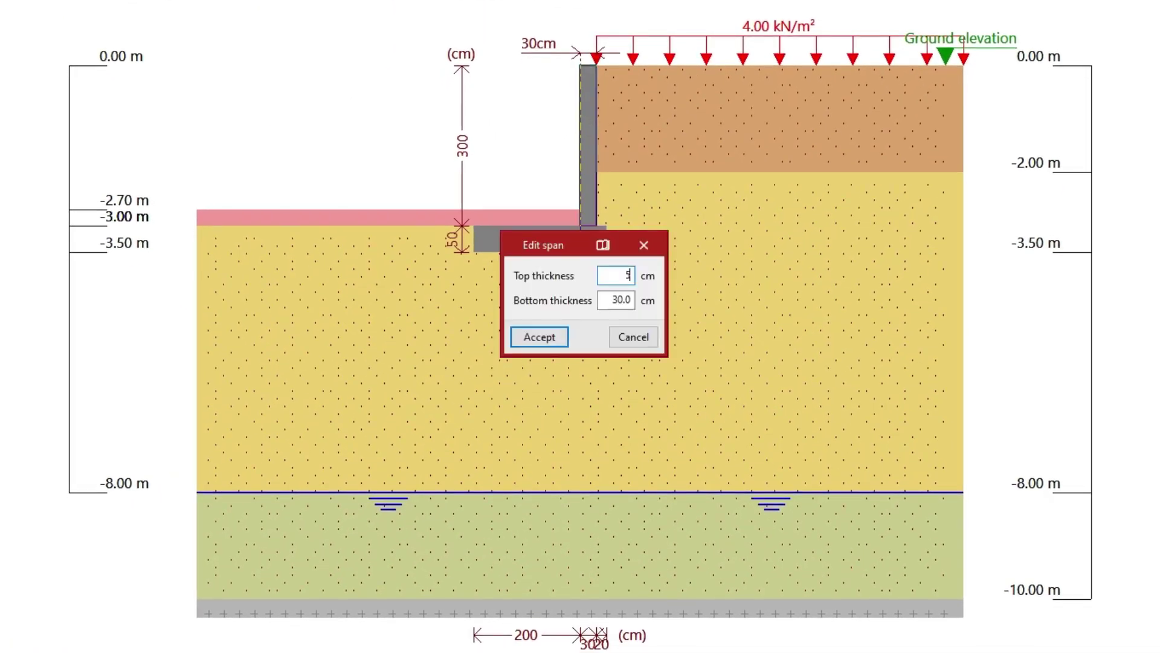
key("Tab")
type("50.0")
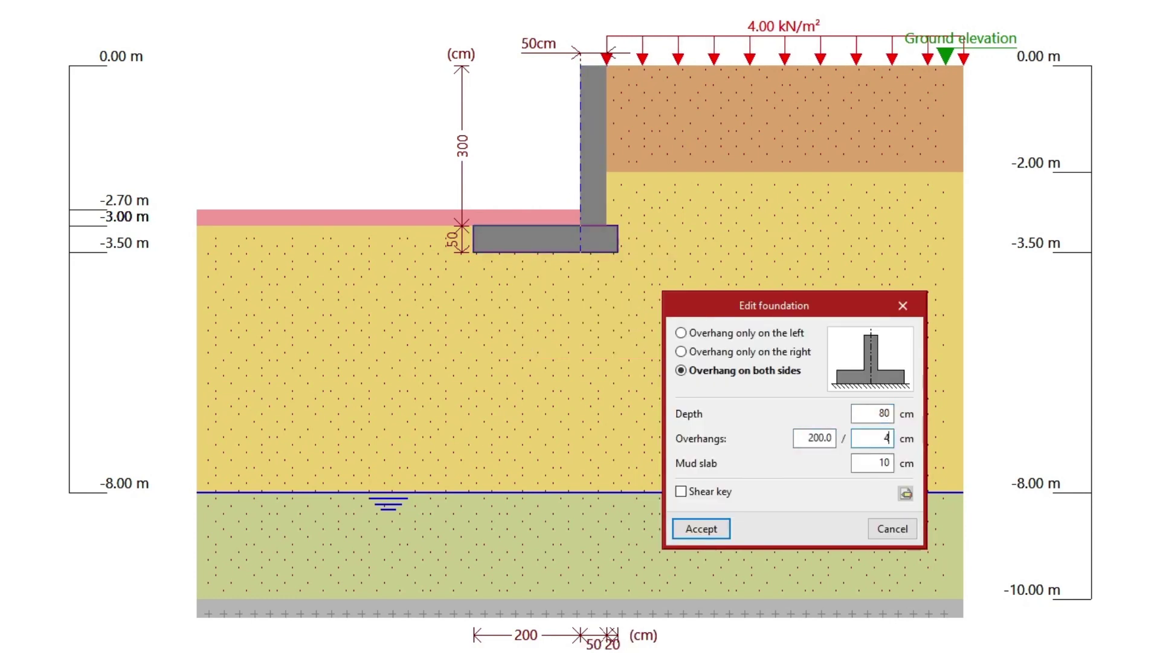
type("5")
key("Tab")
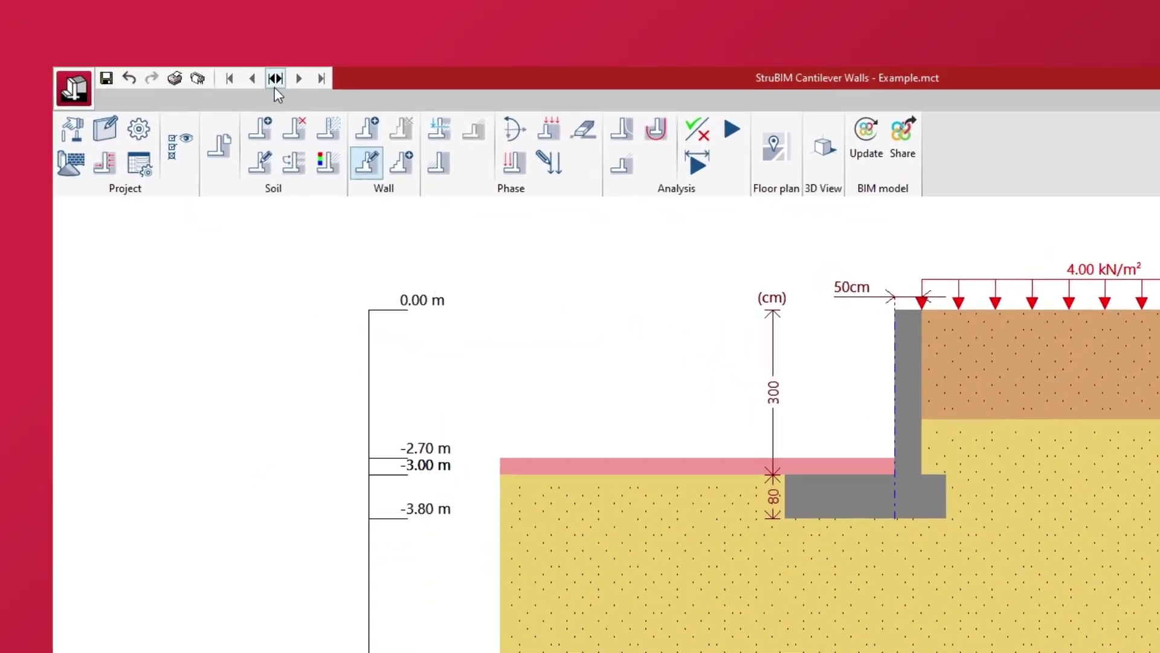
Add a second construction phase named 'Phase 2'.
left_click(153, 8)
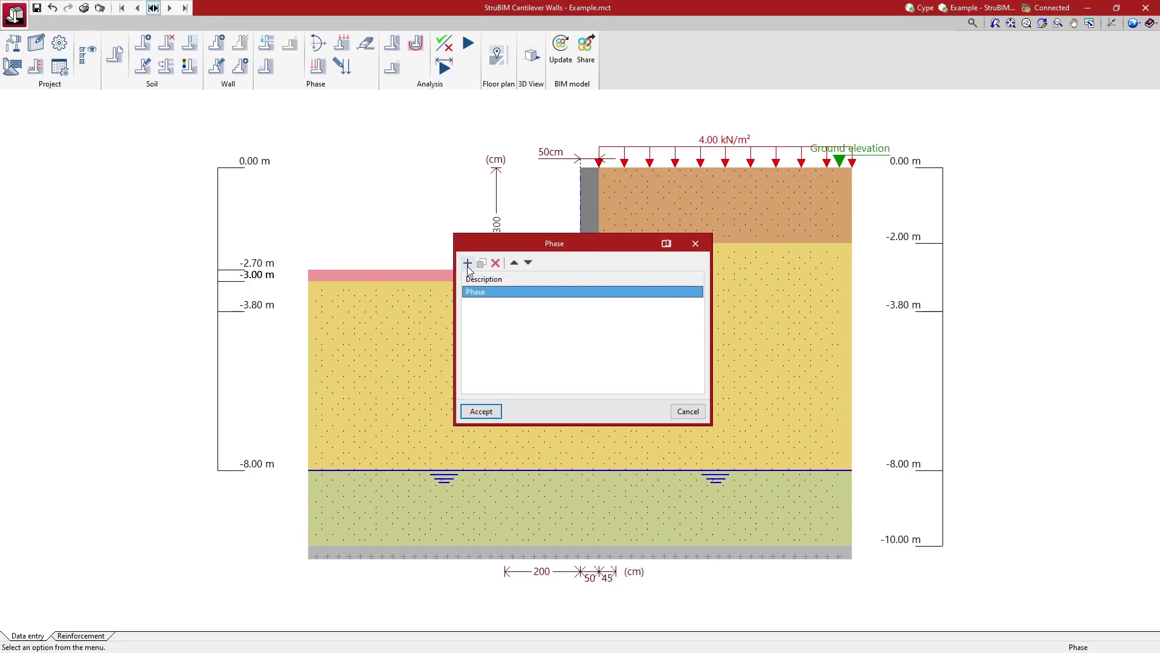
left_click(467, 263)
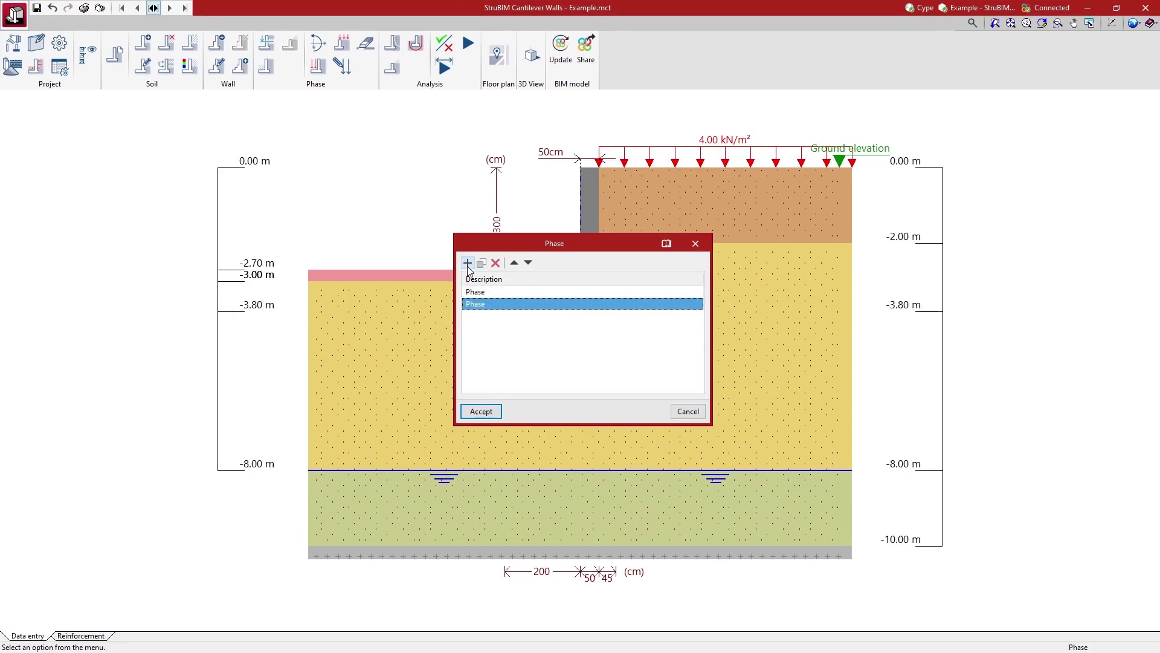
left_click(497, 305)
left_click(499, 308)
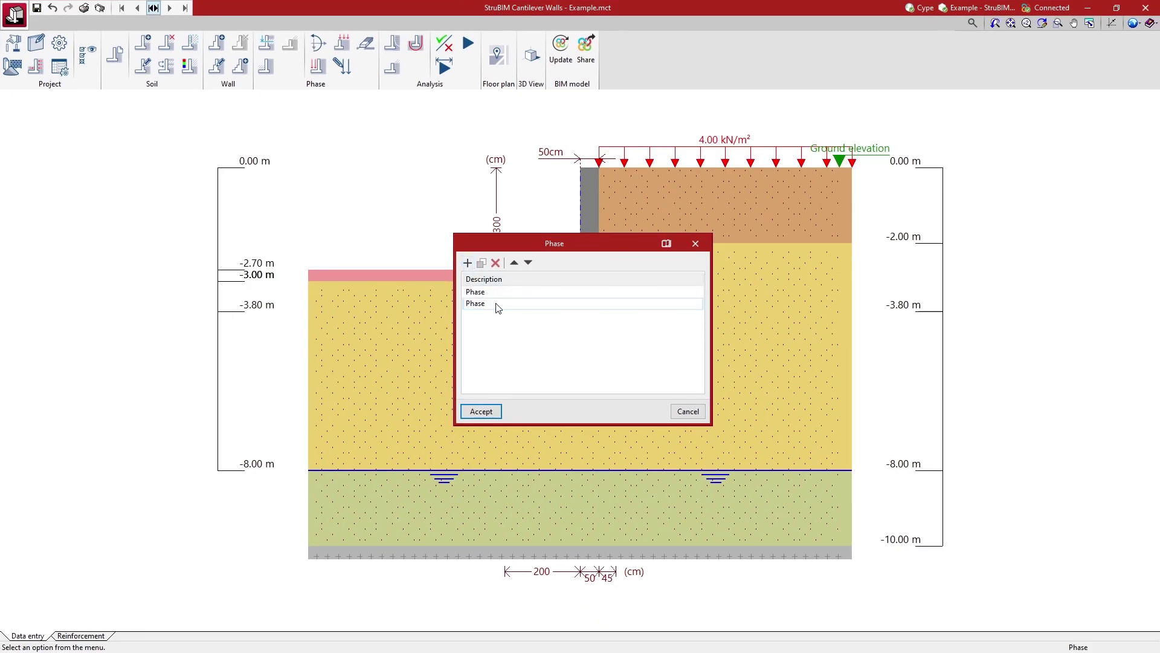
key("Return")
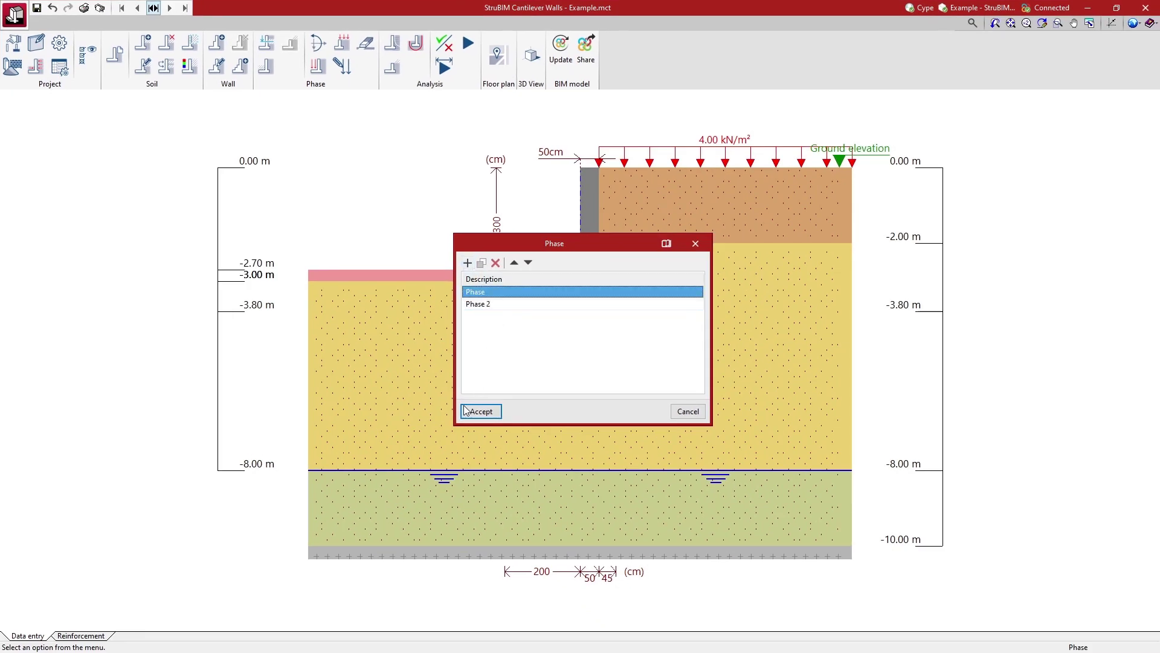
left_click(466, 412)
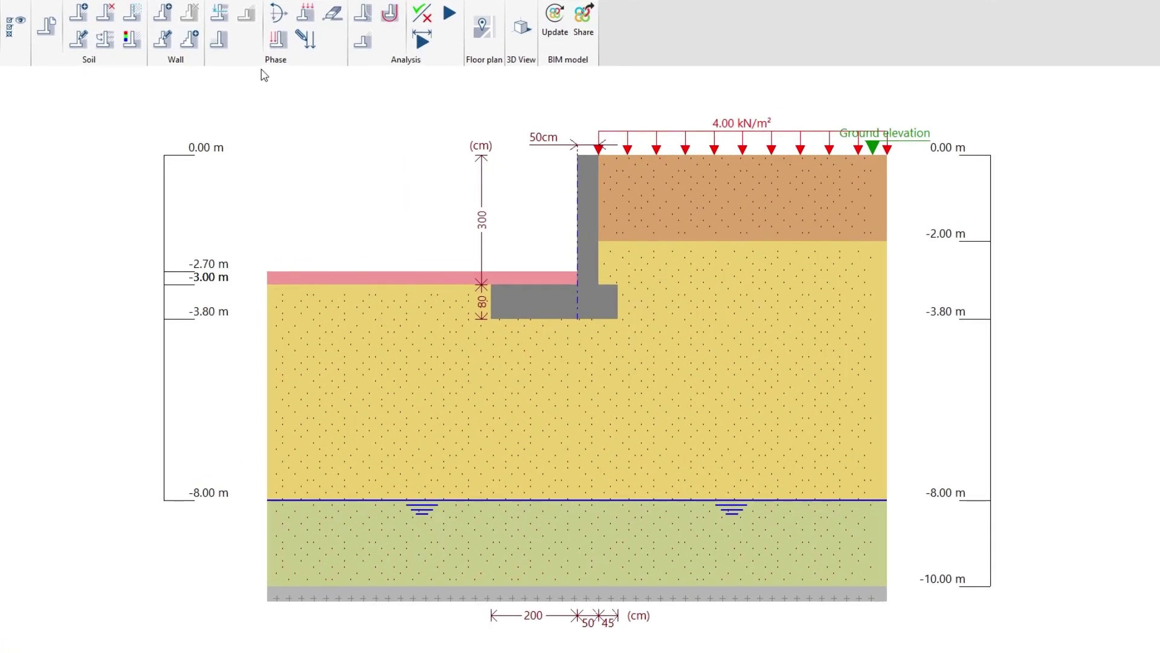
Place a 1.50 kN/m² uniform surface load on the ground in front of the wall.
left_click(278, 39)
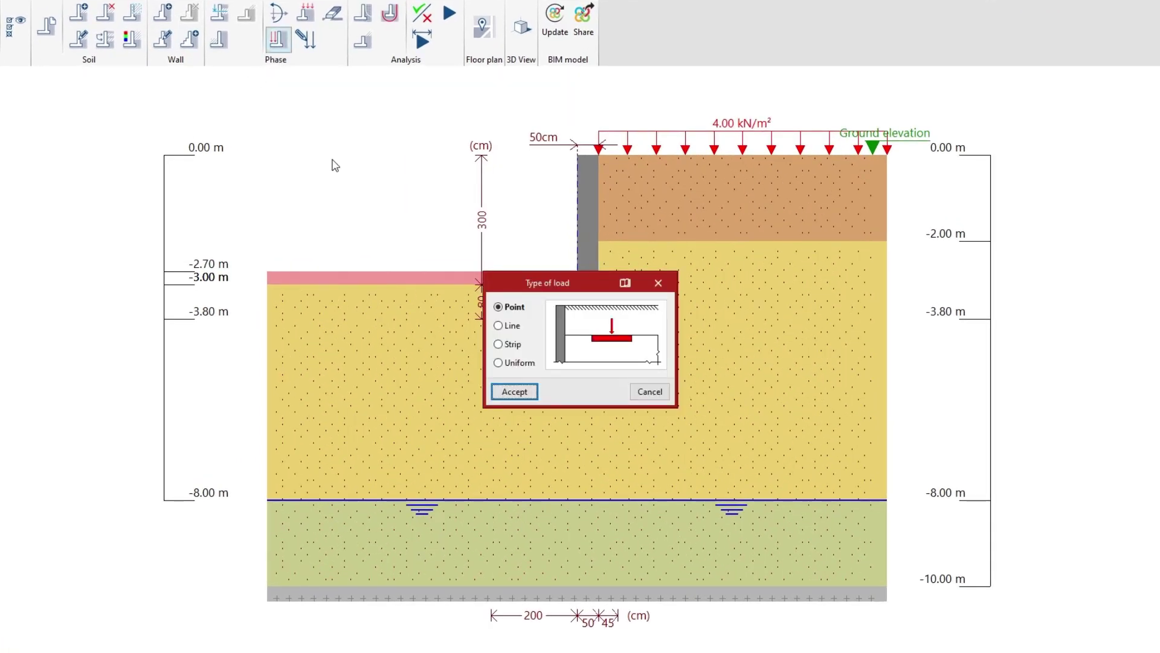
left_click(498, 325)
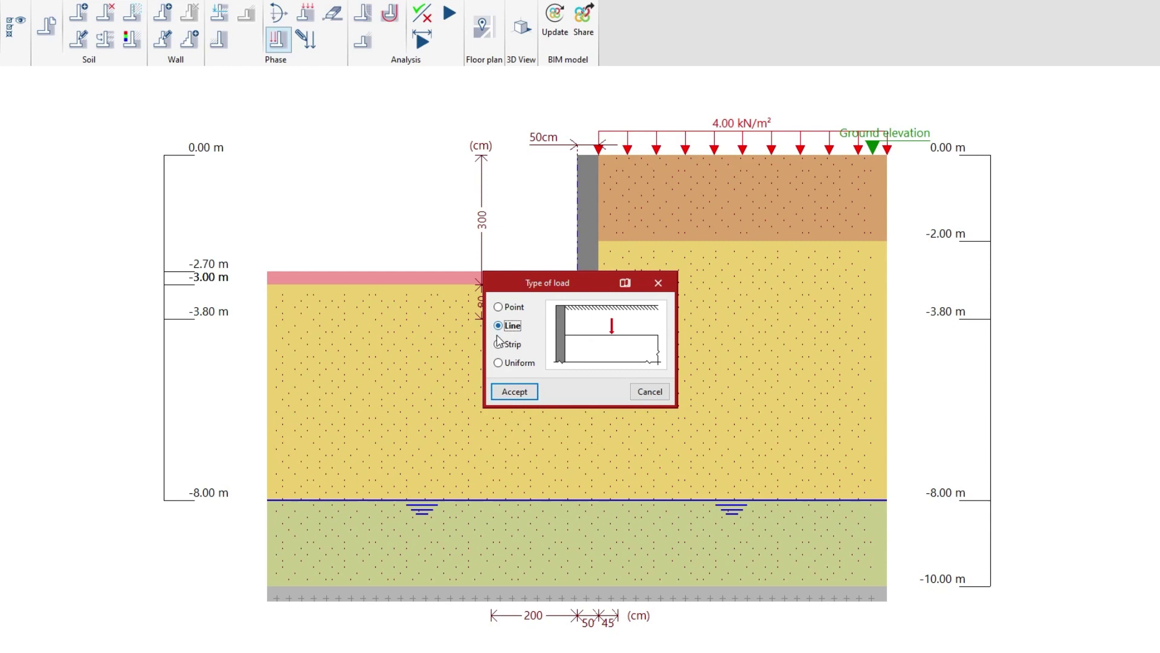
left_click(499, 343)
left_click(498, 363)
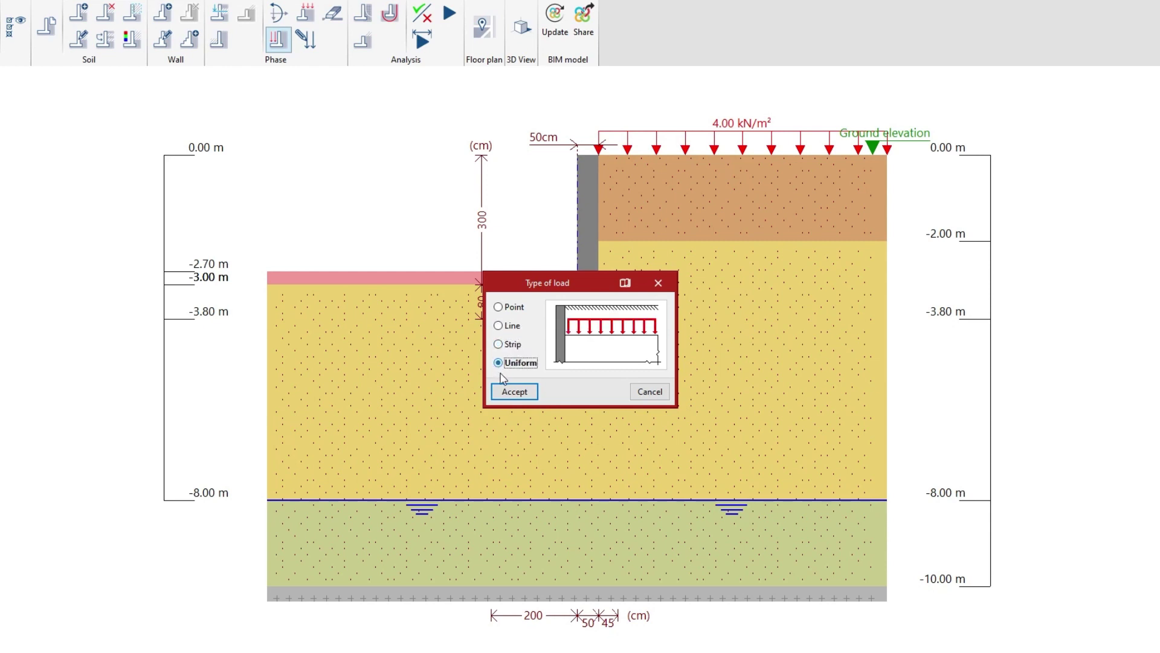
left_click(514, 391)
type("1.")
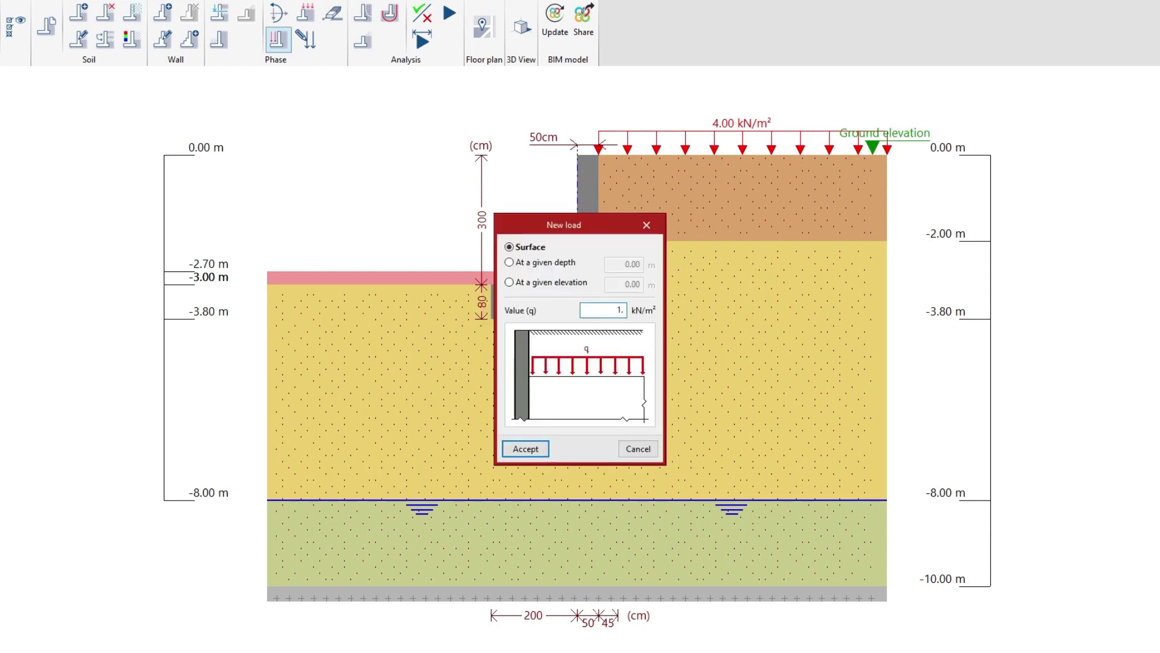
type("50")
left_click(526, 449)
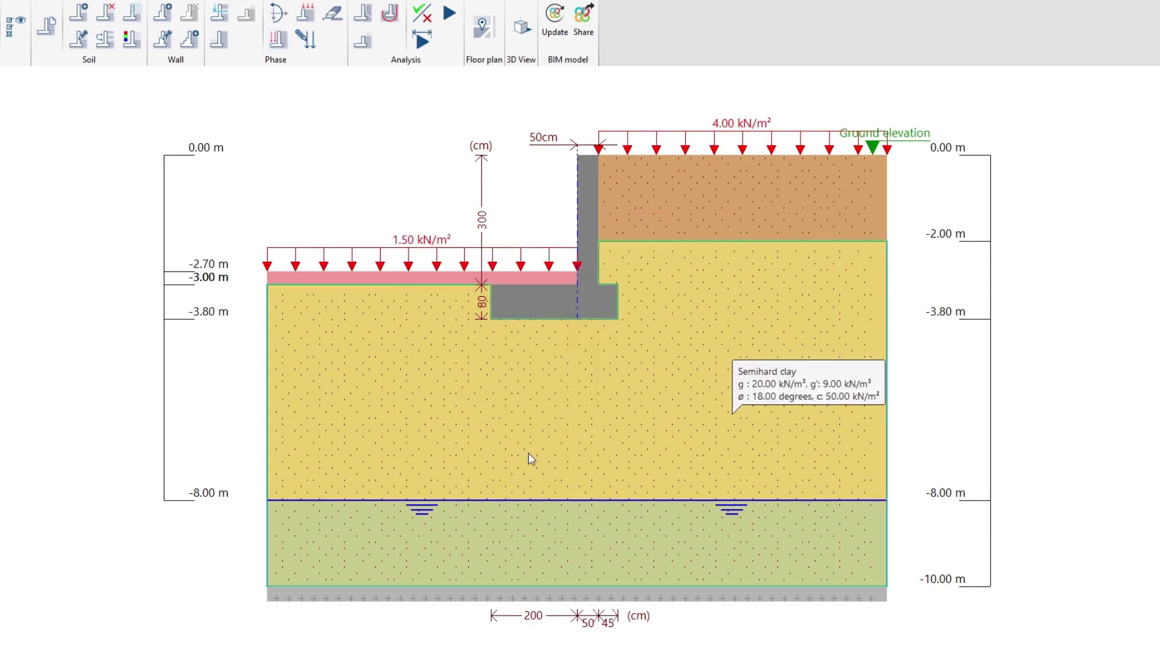
Apply a 2.50 kN/m vertical dead load increment at the top of the wall stem.
left_click(281, 42)
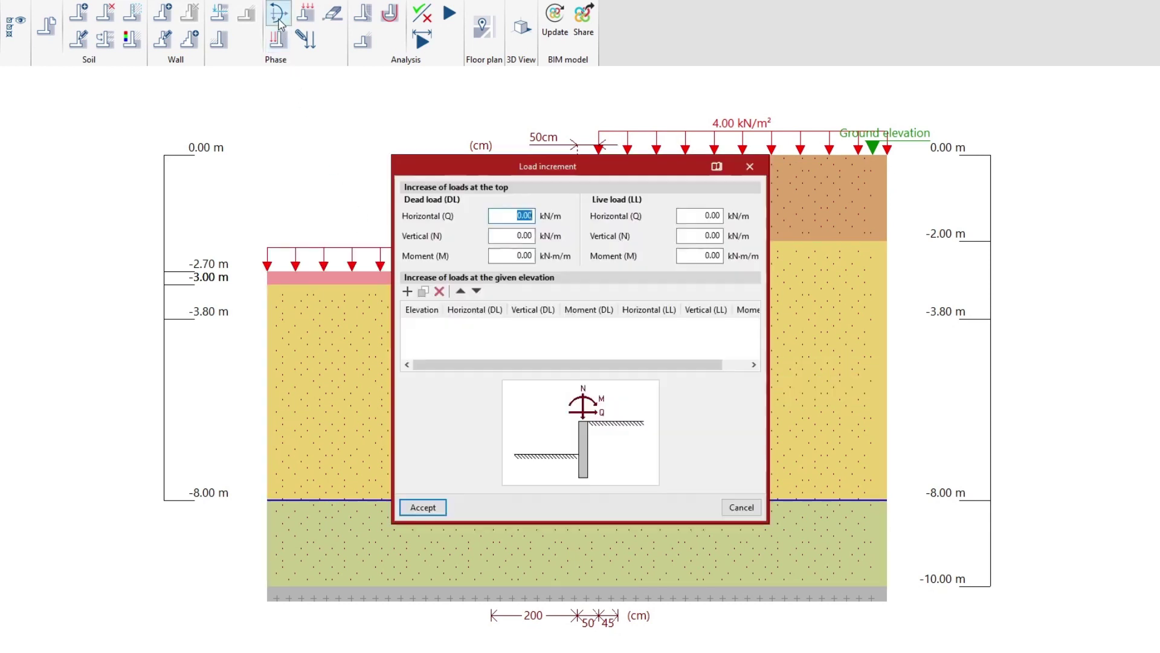
left_click(497, 236)
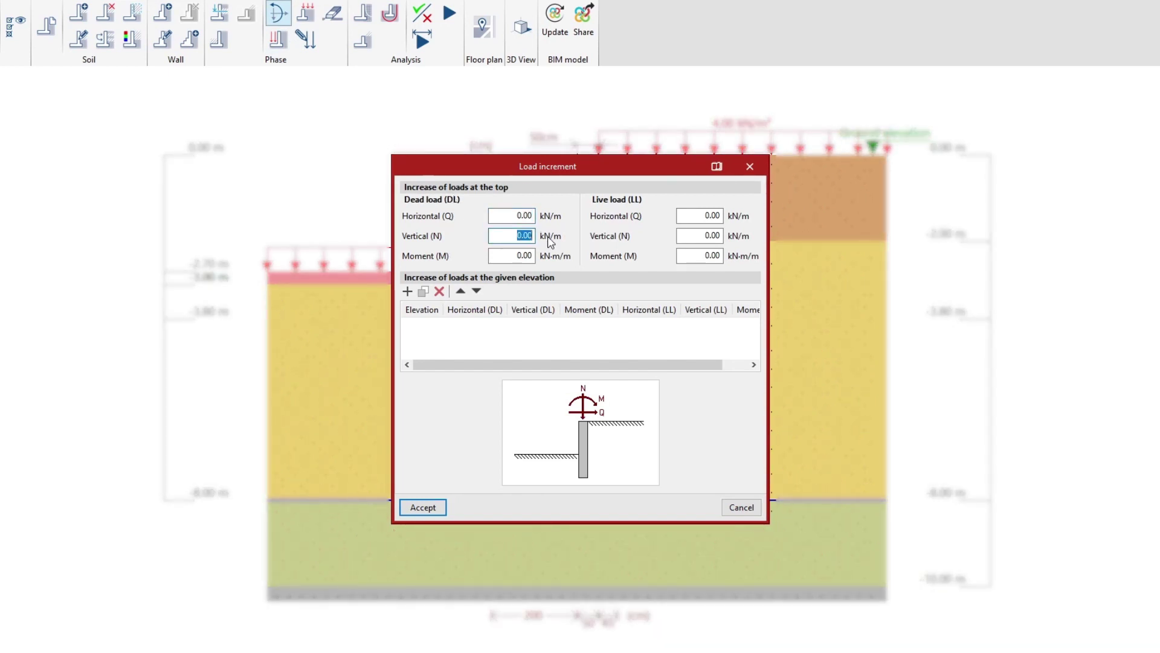
type("2.5")
left_click(441, 506)
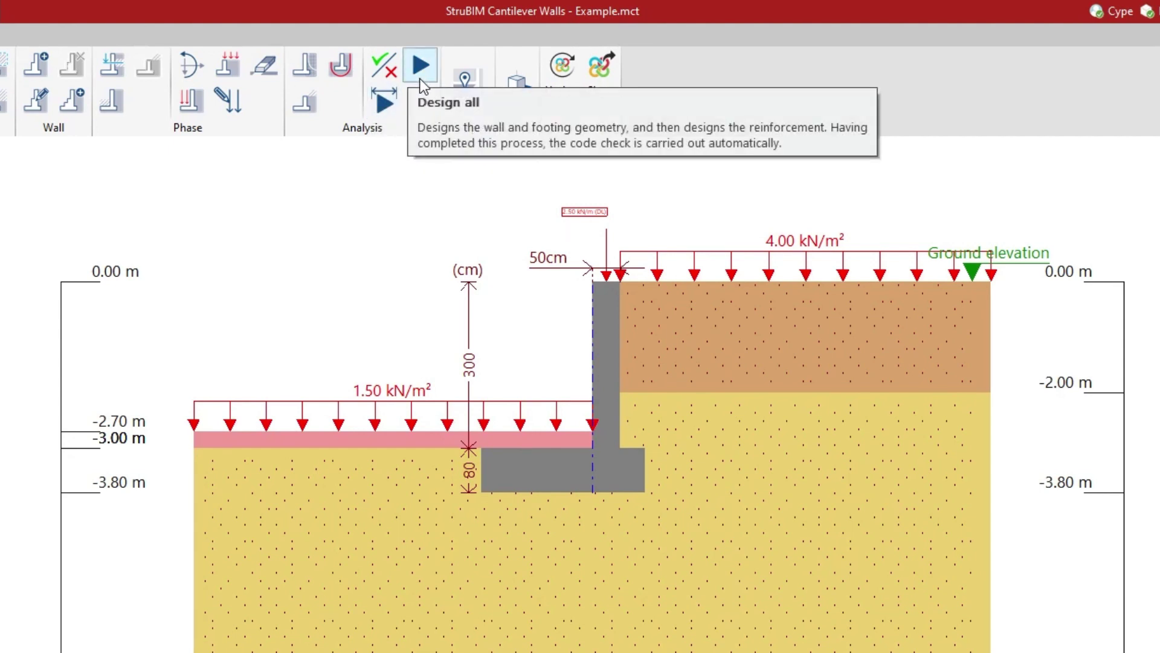
Run the code check on the wall and confirm in the Code checks report that every check is verified.
left_click(387, 82)
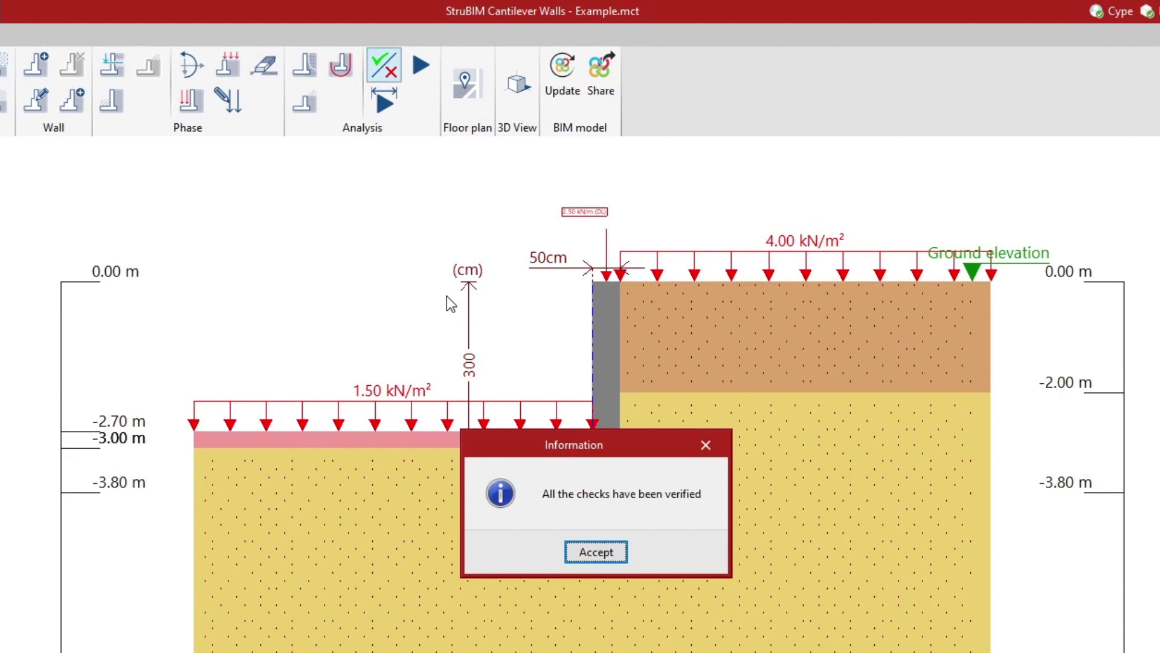
left_click(580, 551)
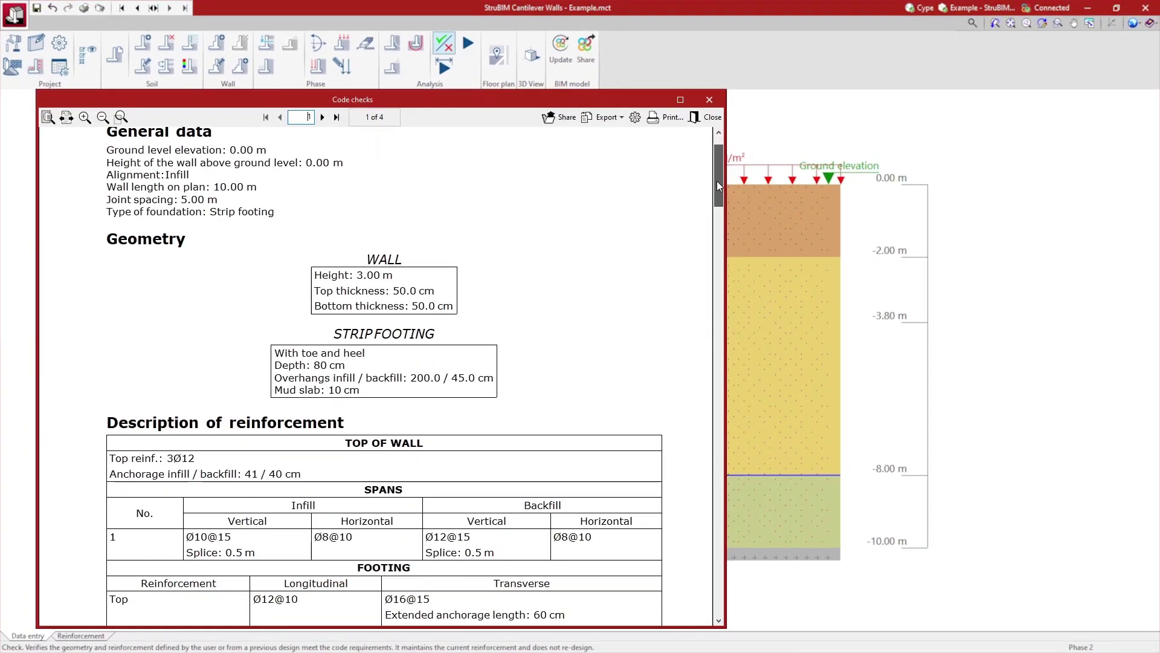
left_click_drag(716, 180, 712, 302)
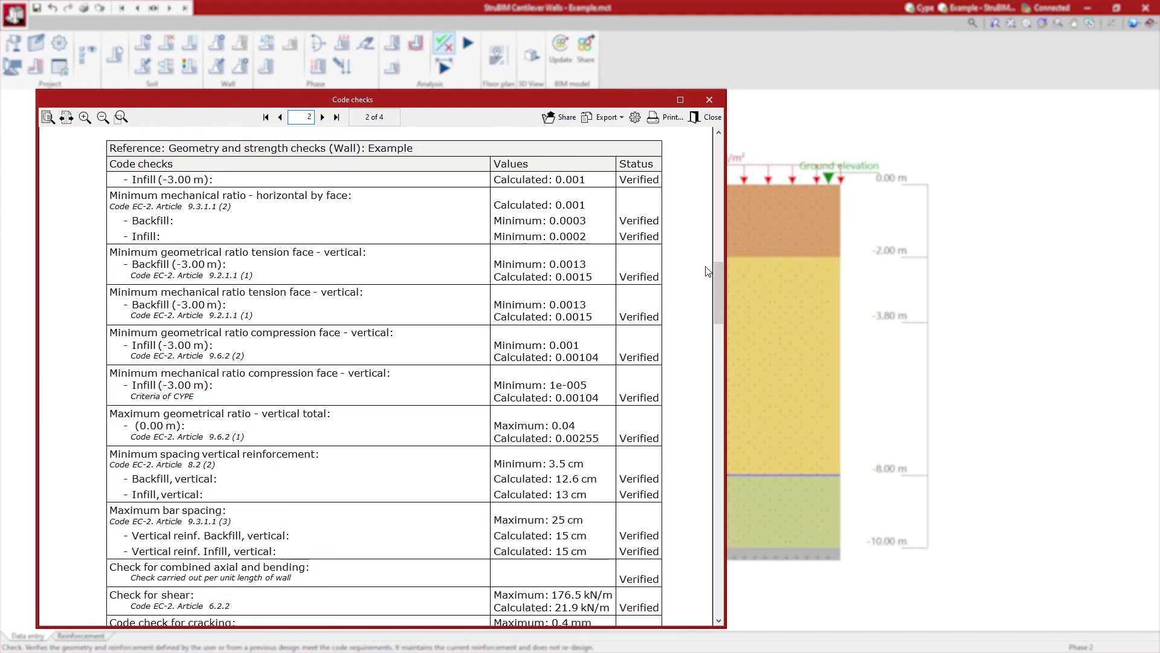
left_click(705, 117)
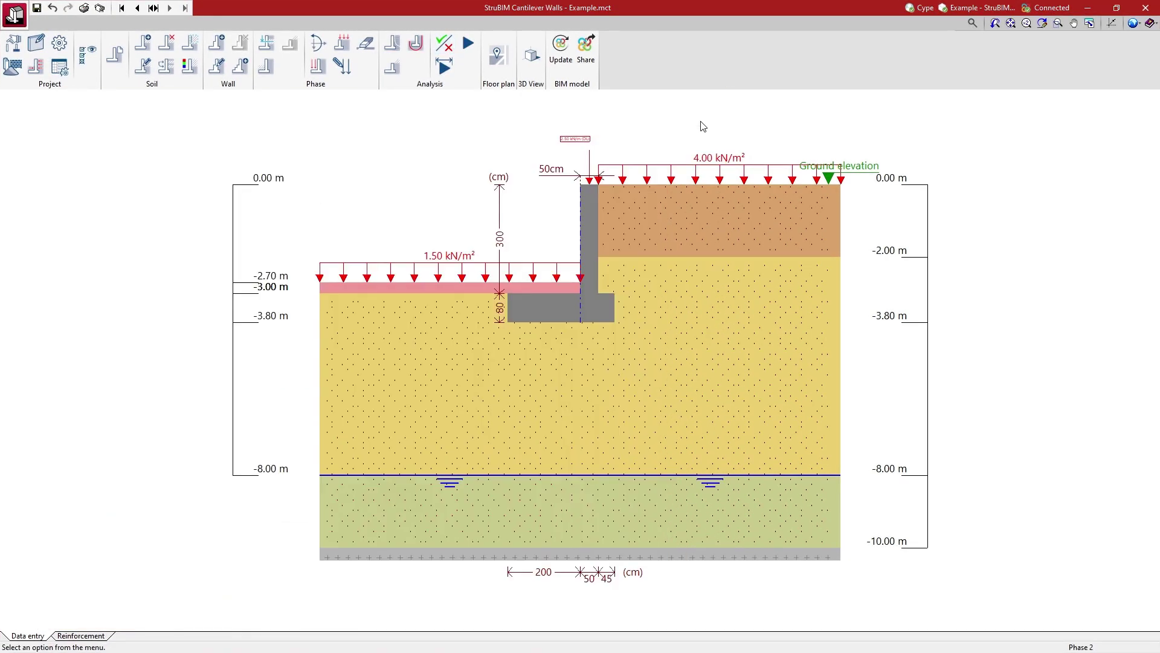
Review the phase results diagrams with bending moment displayed.
left_click(393, 43)
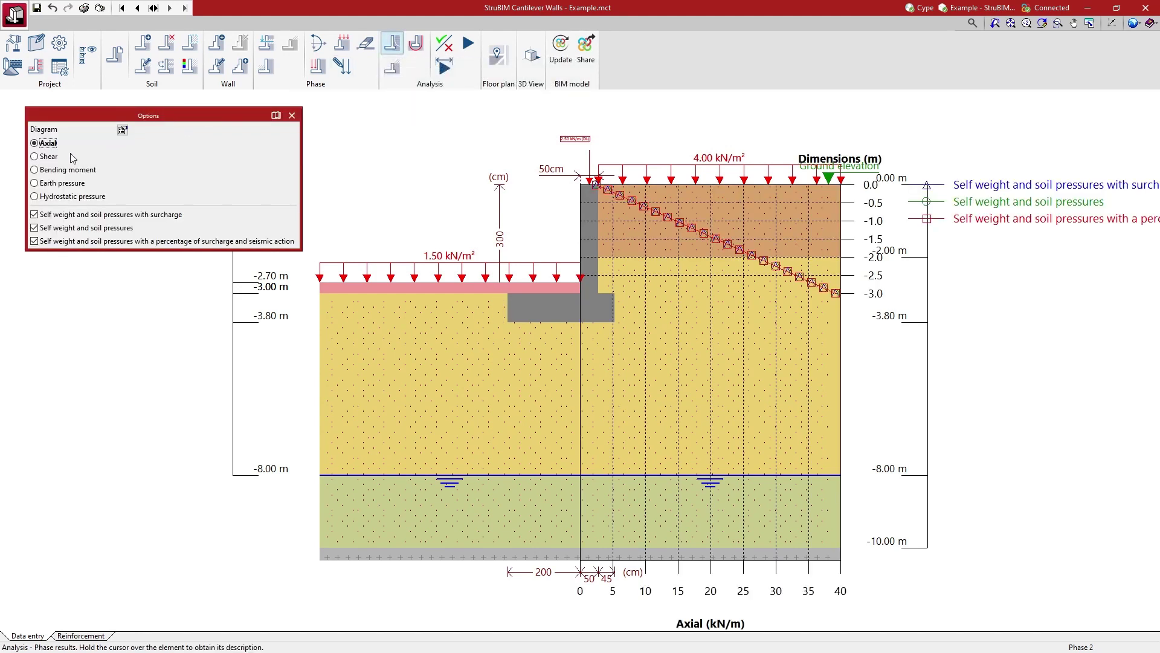
left_click(35, 169)
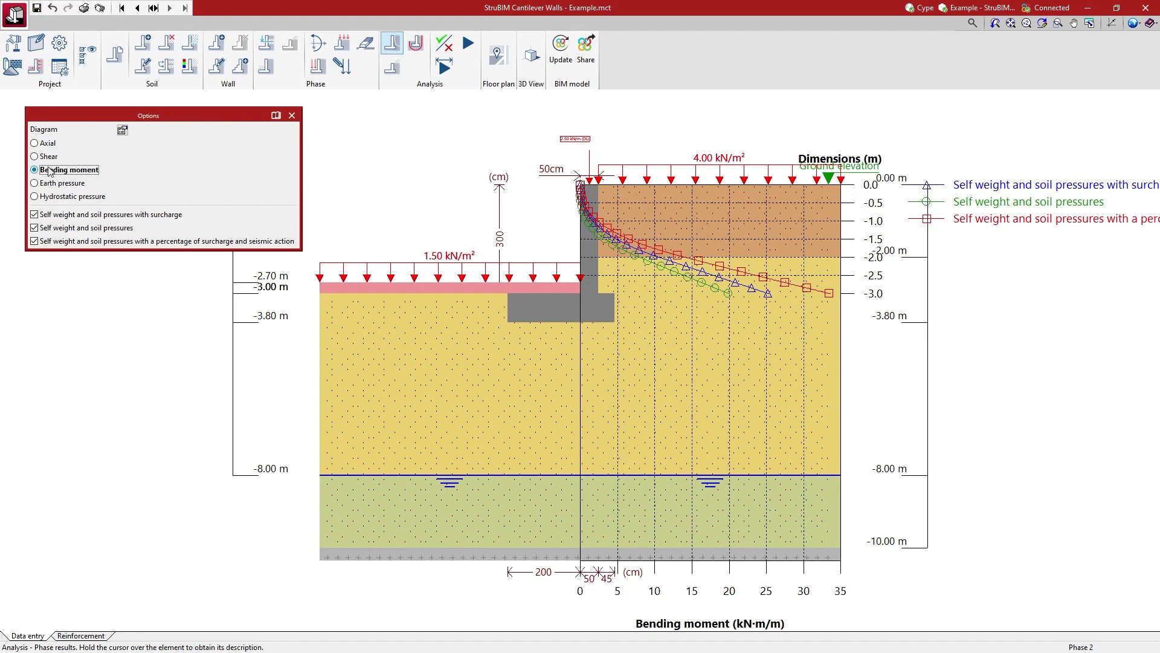
left_click(292, 115)
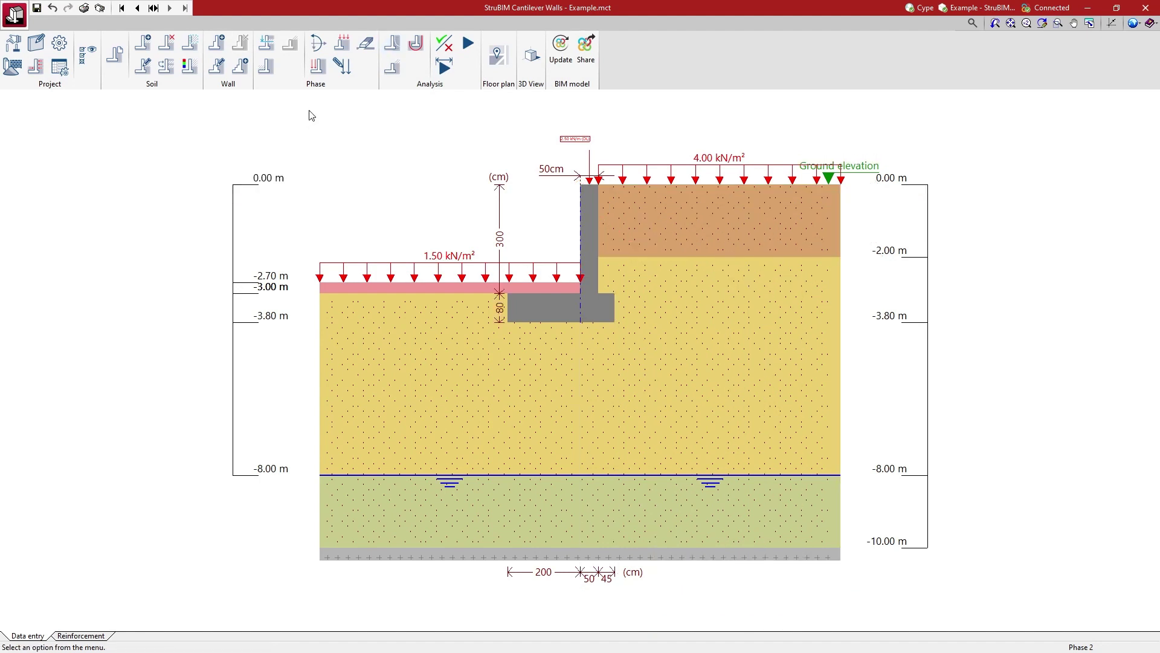
Display the worst-case sliding circle, safety factor 5.269, zoomed on the contour map.
left_click(419, 52)
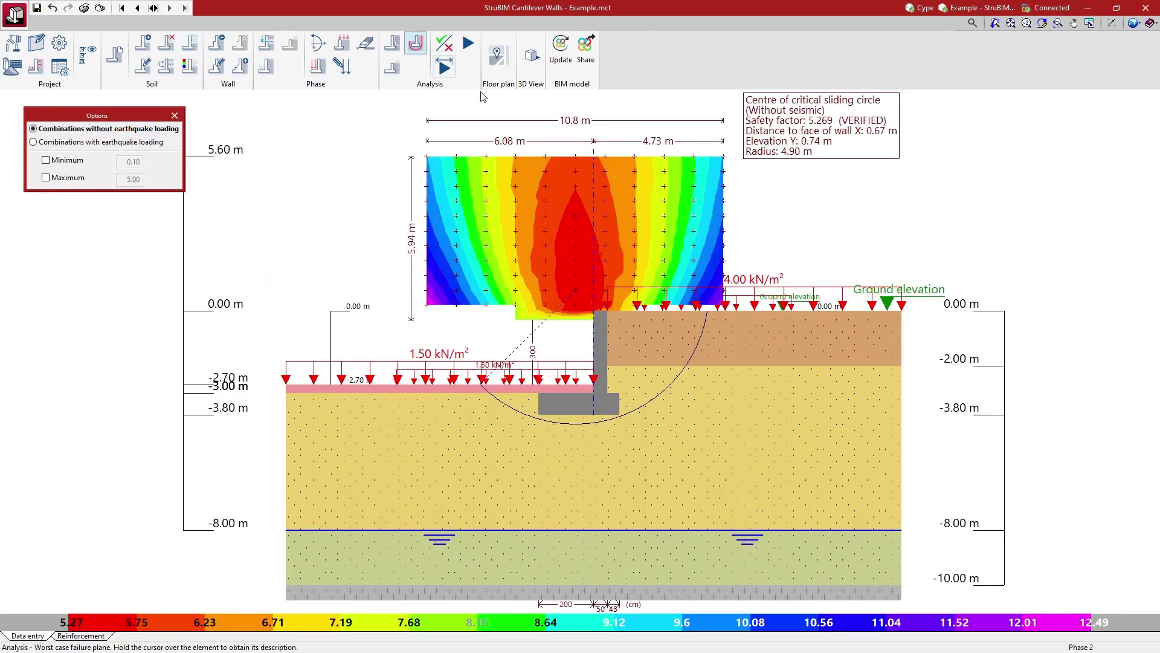
scroll(526, 117, "up", 2)
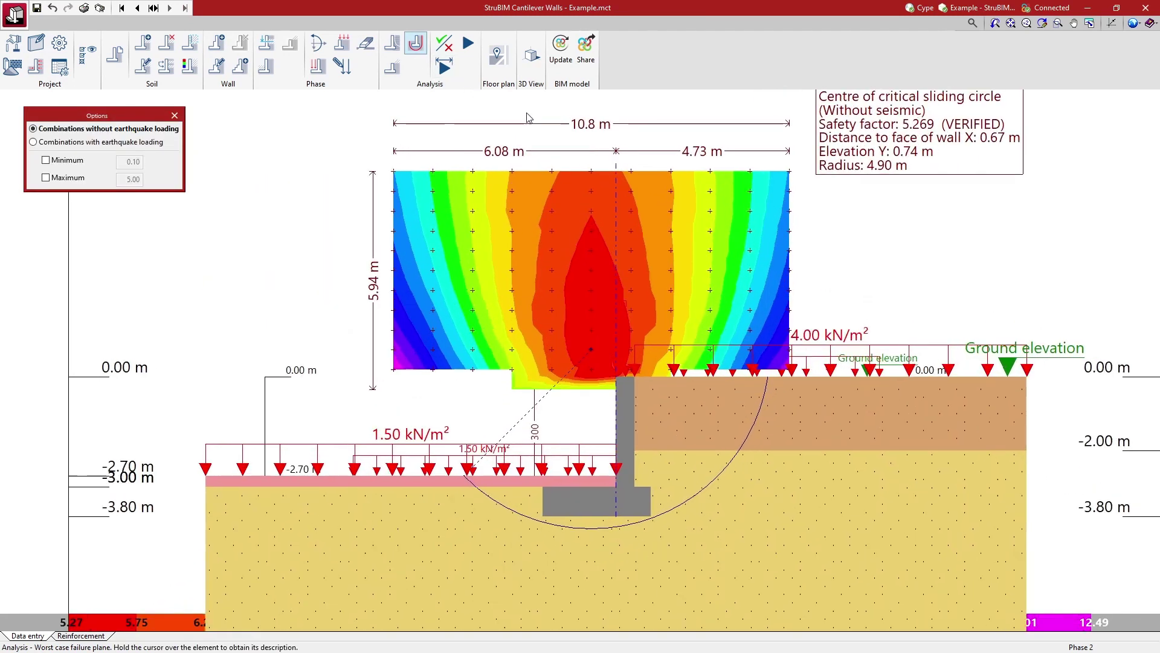
scroll(526, 117, "up", 1)
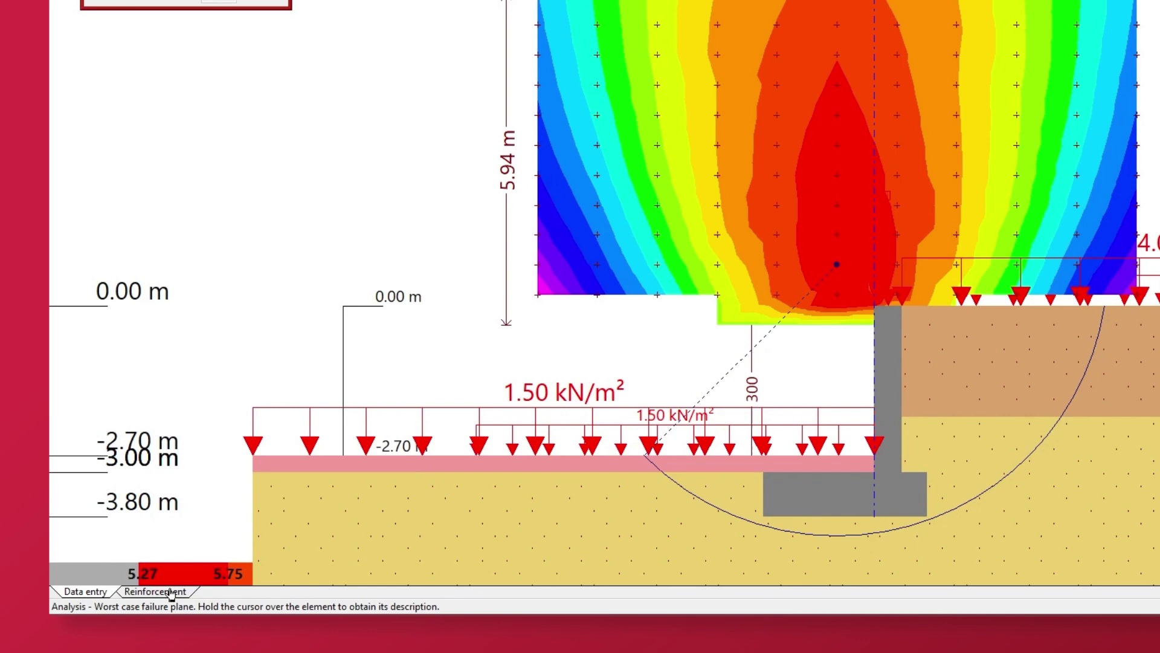
Review the wall reinforcement and accept the Ø10@15 infill vertical base reinforcement settings.
left_click(172, 594)
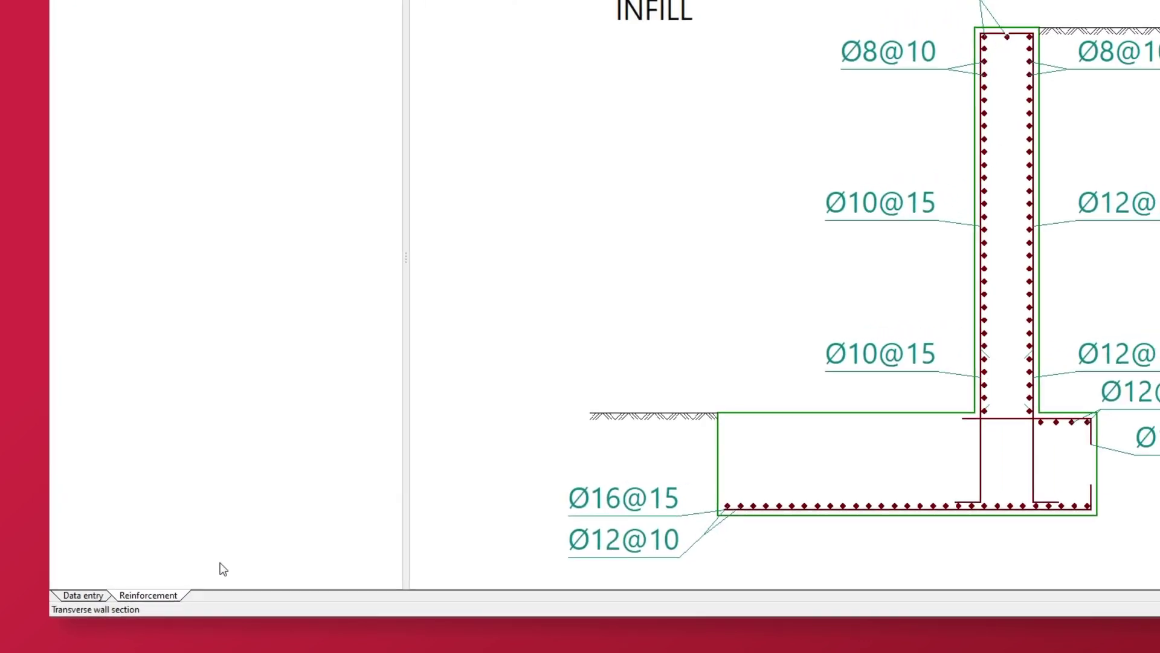
left_click(668, 321)
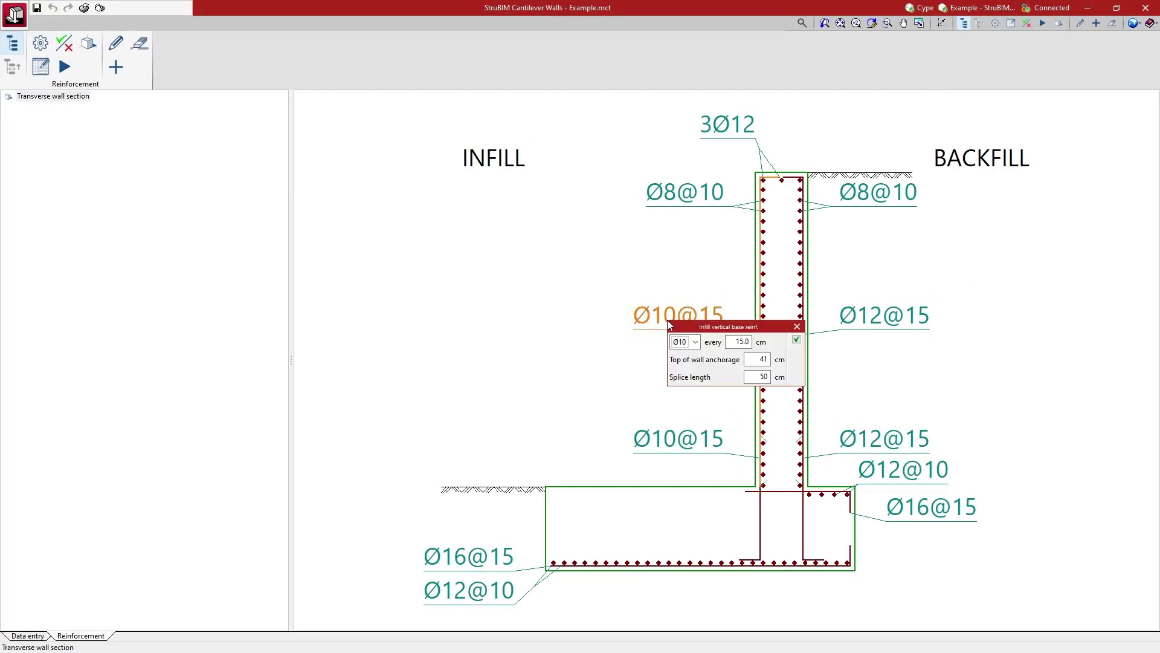
left_click(796, 340)
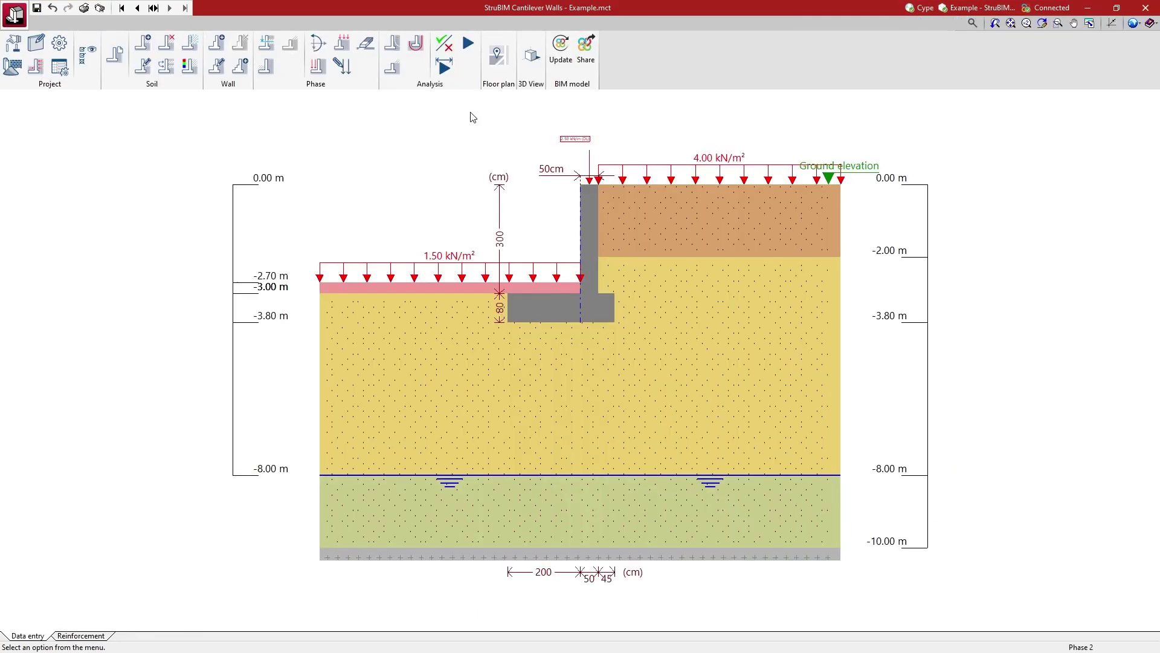
Create a new wall span in the floor plan and place its start point on the contours.
left_click(499, 60)
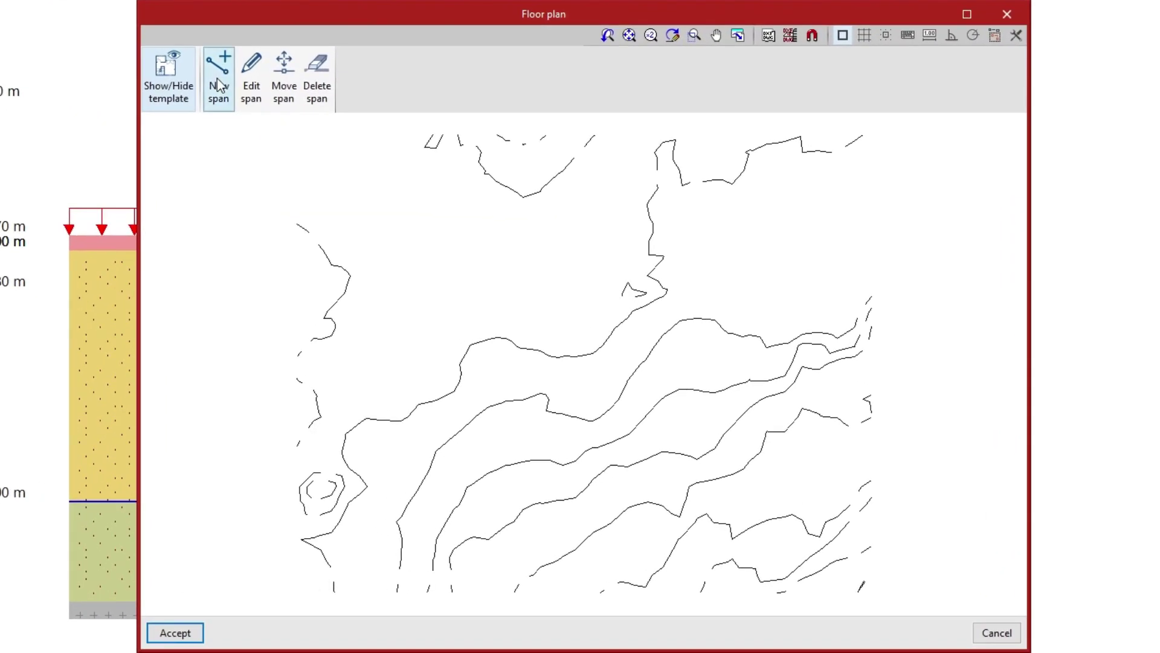
left_click(427, 160)
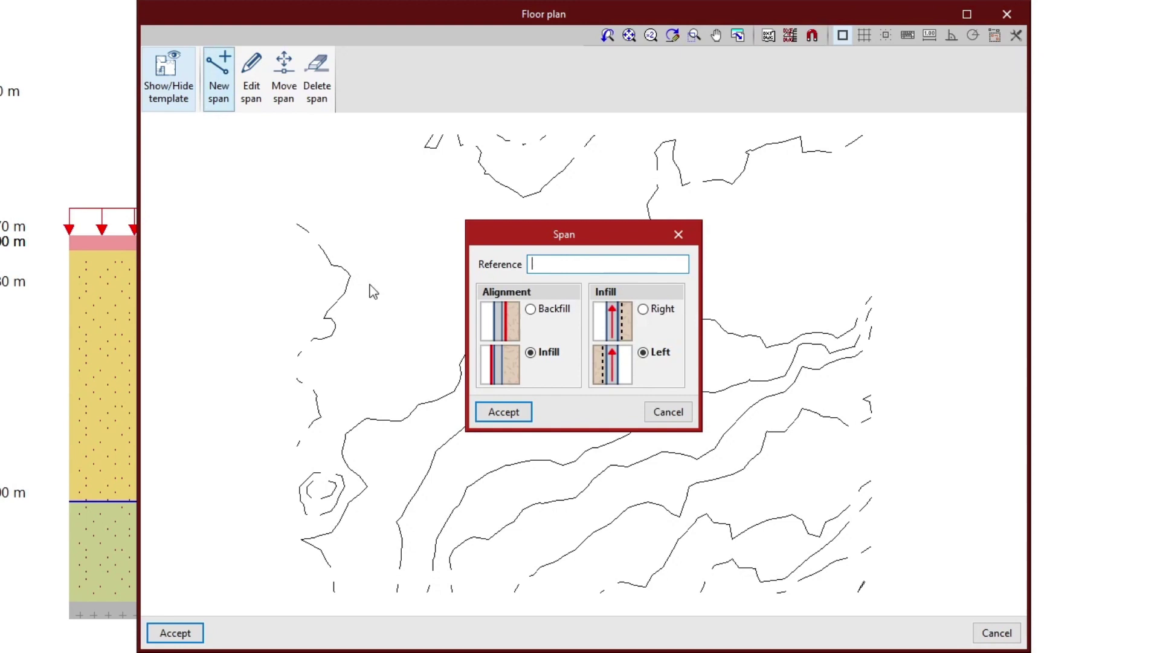
left_click(510, 414)
scroll(580, 450, "up", 5)
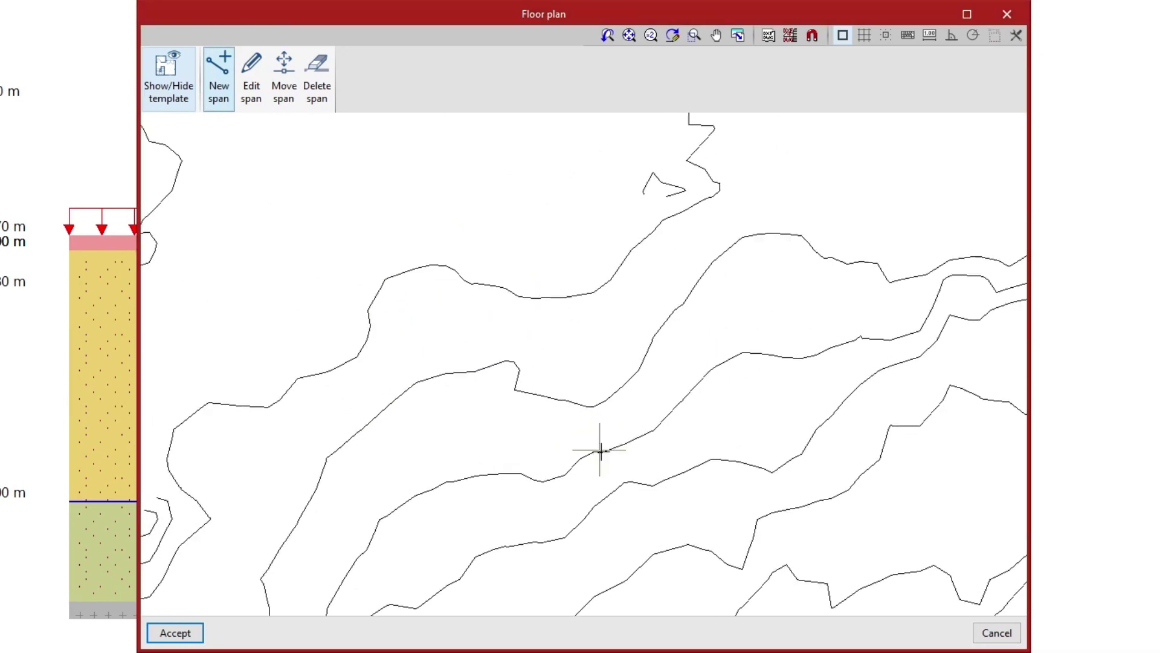
left_click(516, 470)
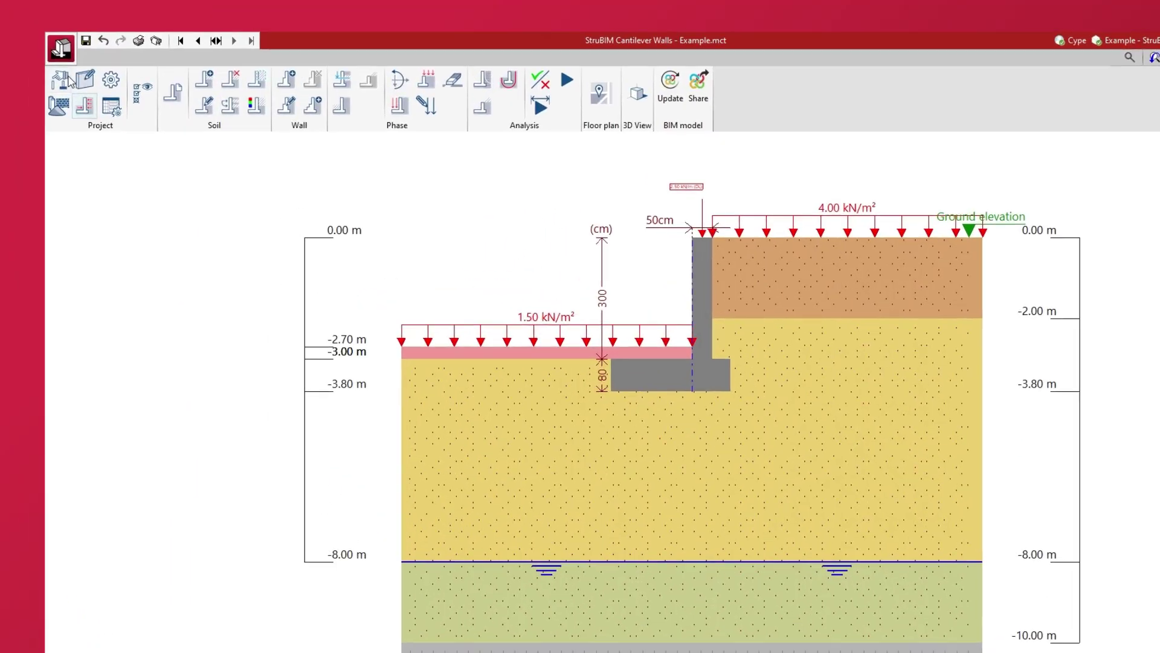
Browse the project reports from the application menu.
left_click(12, 18)
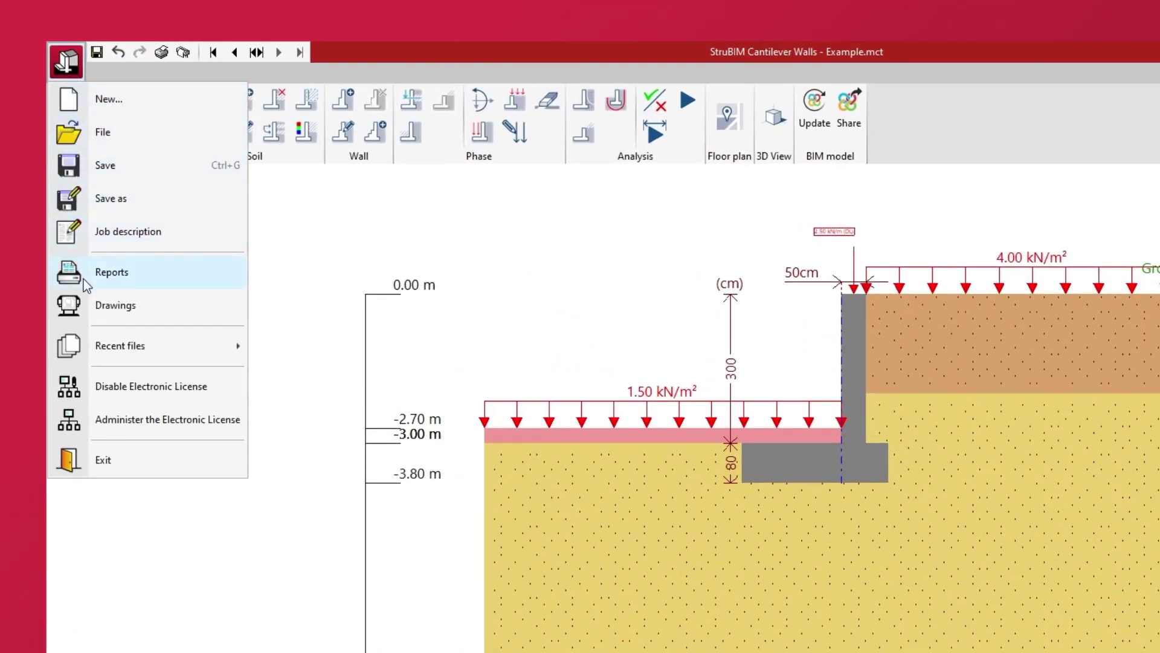
left_click(112, 272)
left_click_drag(1112, 108, 1109, 447)
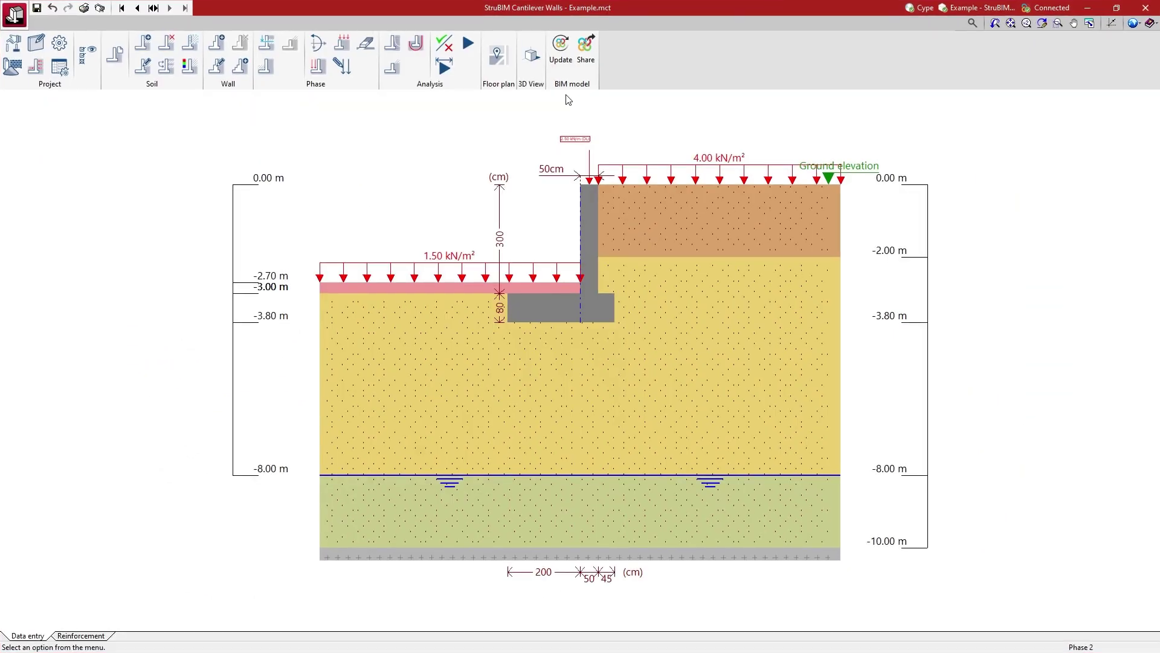
Share the wall as a BIMserver.center contribution and view its included files.
left_click(585, 77)
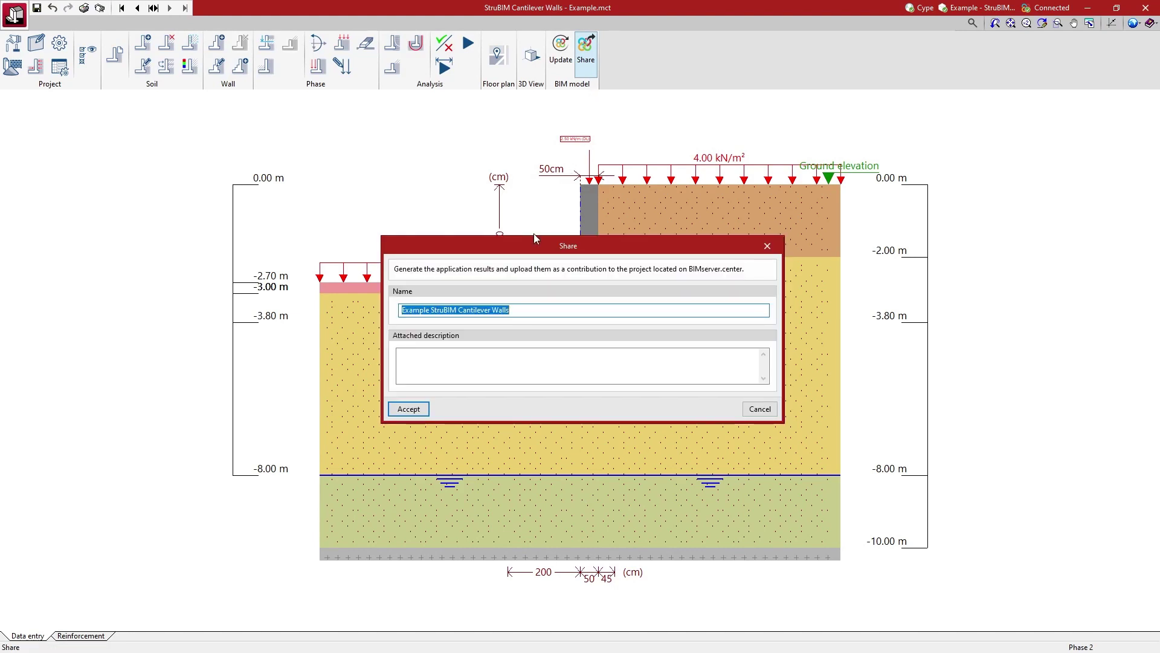
left_click(408, 410)
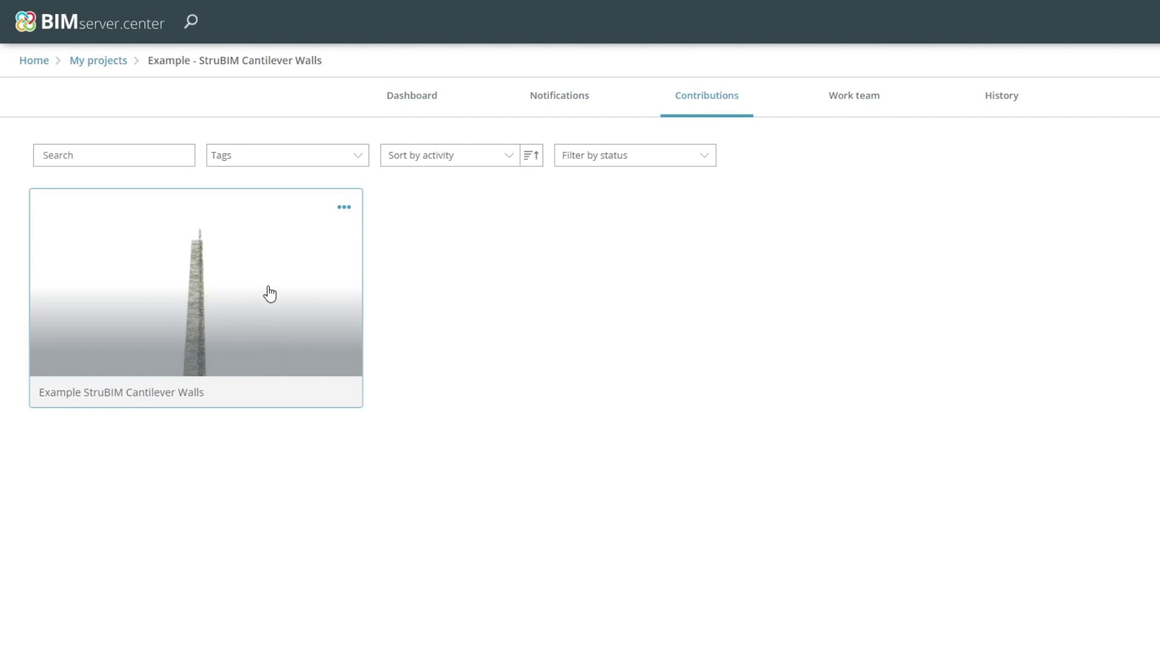
left_click(142, 308)
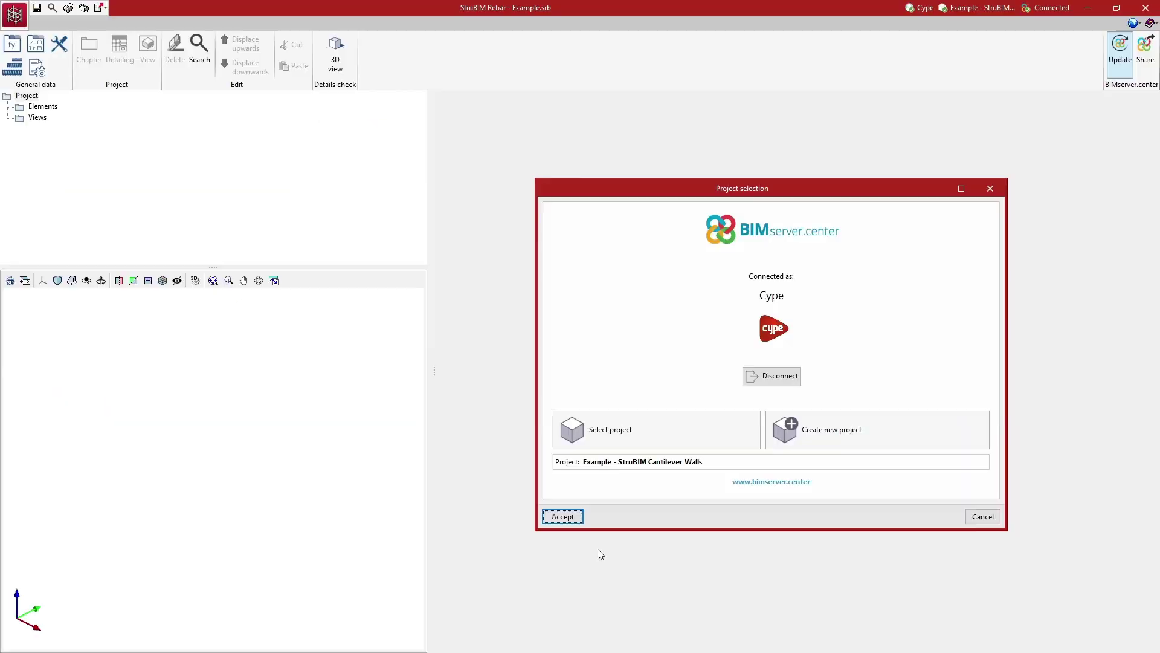
Import the Cantilever Wall into StruBIM Rebar, inspect its 3D reinforcement, and list the export formats.
left_click(563, 516)
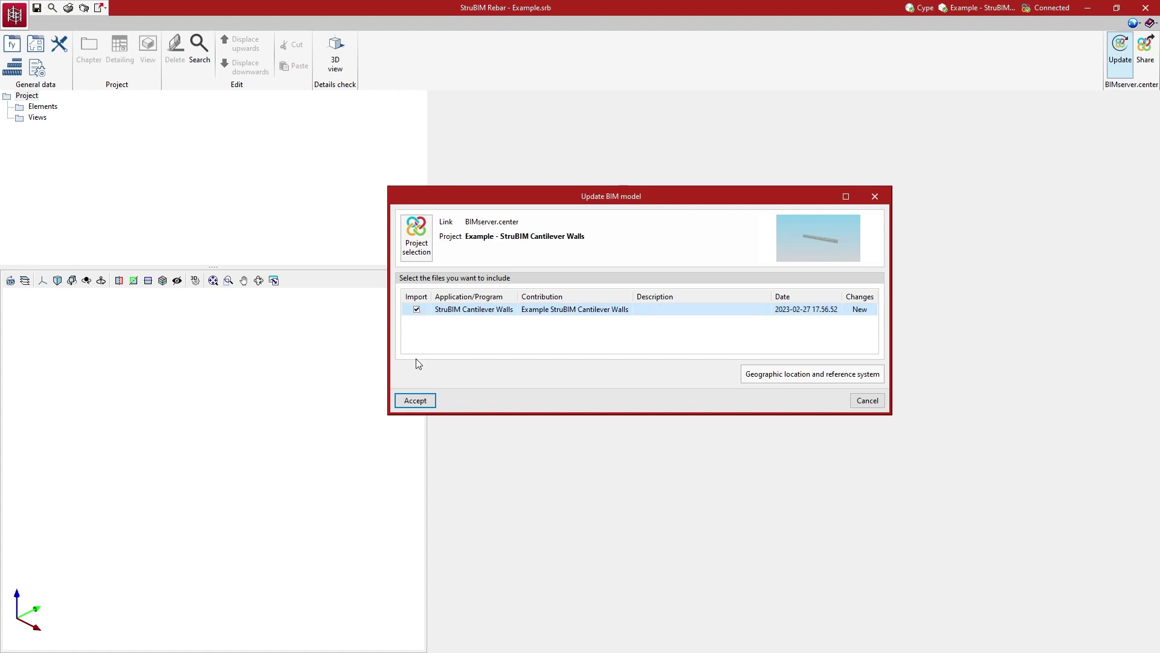
left_click(415, 401)
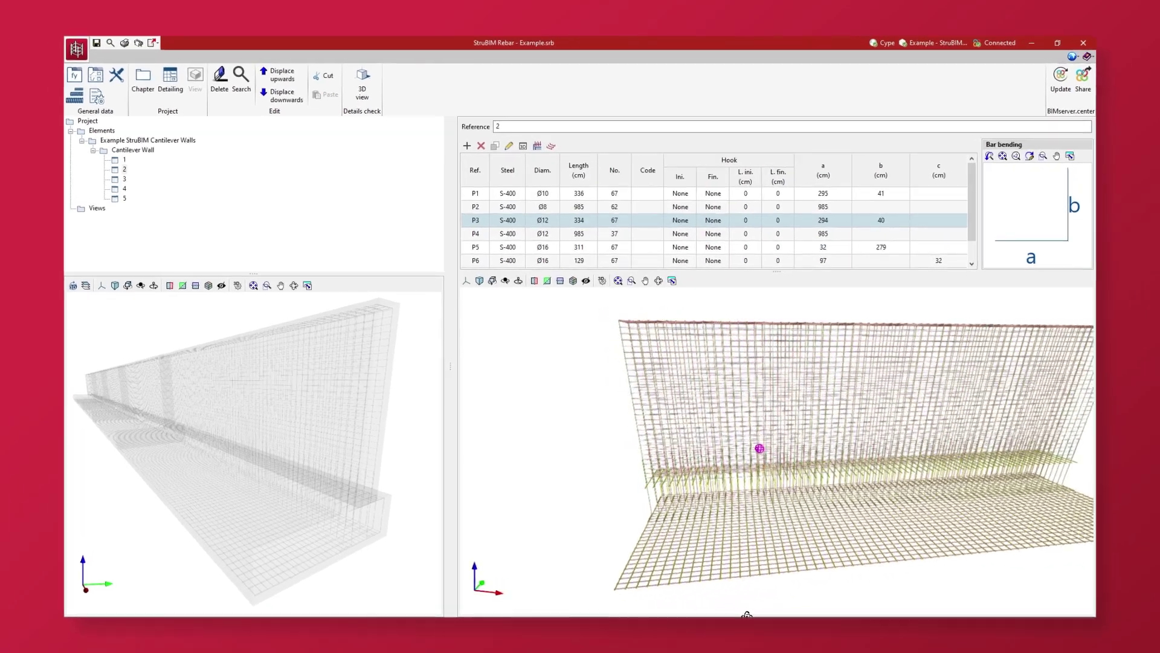
middle_click_drag(718, 614, 571, 613)
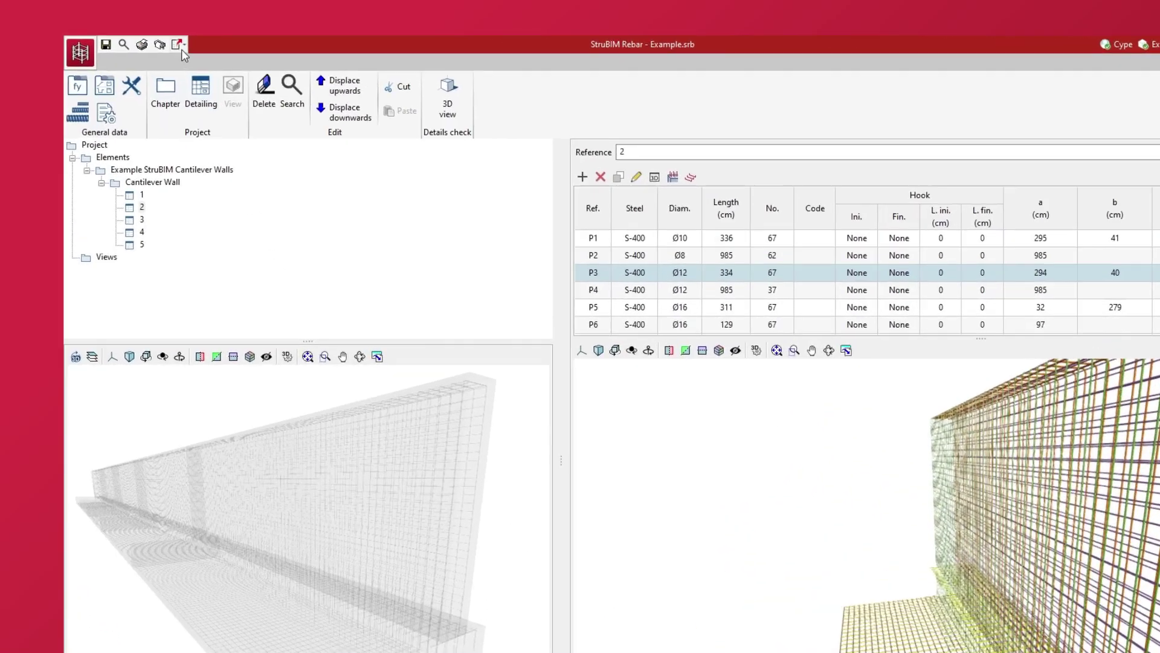
left_click(155, 43)
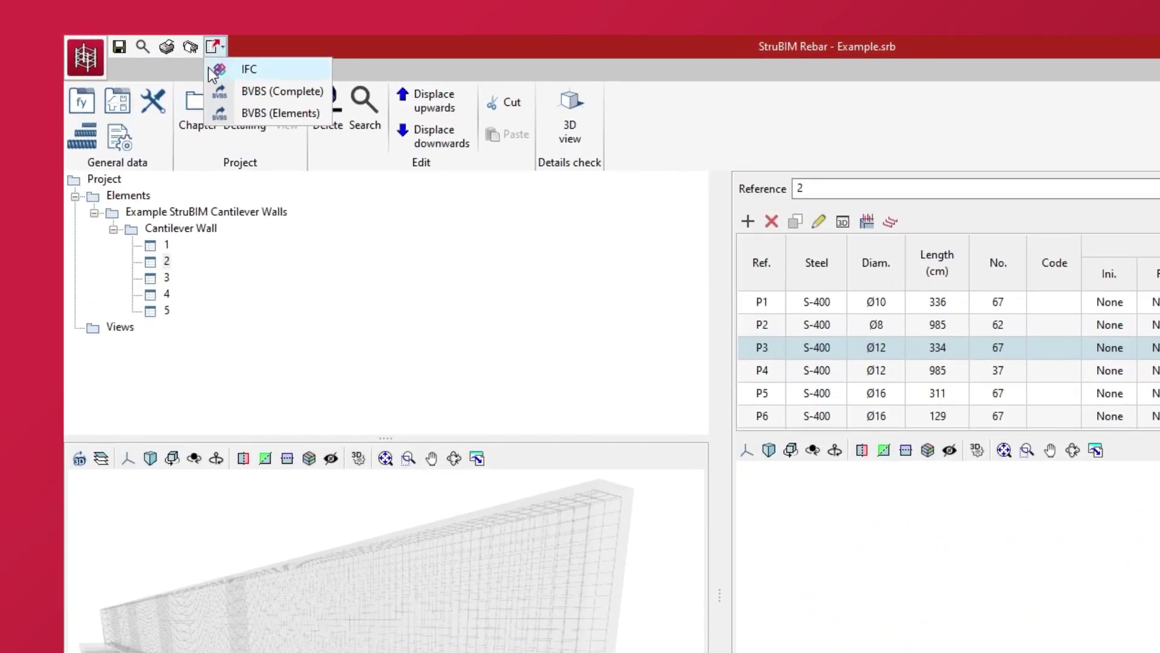